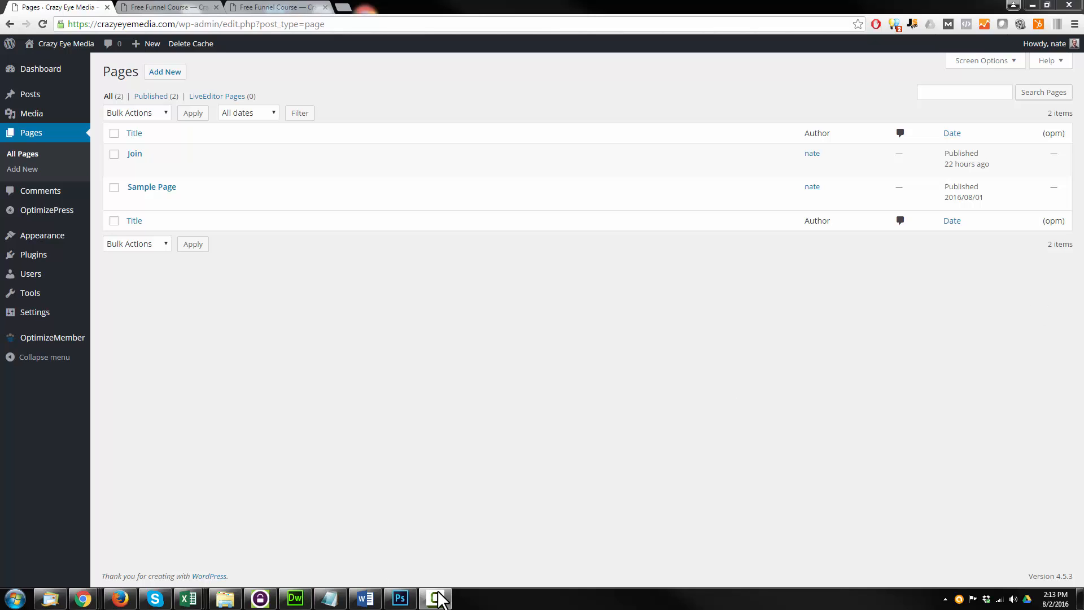
Switch to Photoshop and sketch a box with an arrow pointing to a second box labelled TY
{"action": "left_click", "coordinate": [400, 598]}
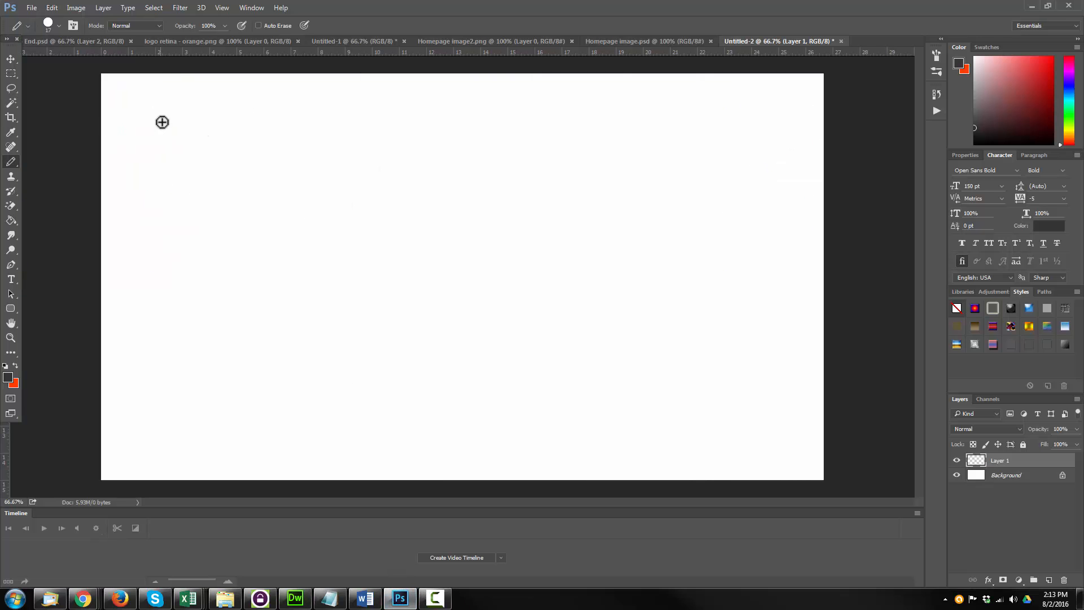
{"action": "mouse_move", "coordinate": [159, 102]}
{"action": "left_mouse_down"}
{"action": "mouse_move", "coordinate": [160, 155]}
{"action": "mouse_move", "coordinate": [215, 189]}
{"action": "mouse_move", "coordinate": [236, 113]}
{"action": "mouse_move", "coordinate": [171, 103]}
{"action": "left_mouse_up"}
{"action": "mouse_move", "coordinate": [271, 149]}
{"action": "left_mouse_down"}
{"action": "mouse_move", "coordinate": [397, 149]}
{"action": "mouse_move", "coordinate": [369, 165]}
{"action": "left_mouse_up"}
{"action": "mouse_move", "coordinate": [426, 113]}
{"action": "left_mouse_down"}
{"action": "mouse_move", "coordinate": [418, 177]}
{"action": "mouse_move", "coordinate": [530, 193]}
{"action": "mouse_move", "coordinate": [513, 114]}
{"action": "mouse_move", "coordinate": [442, 113]}
{"action": "left_mouse_up"}
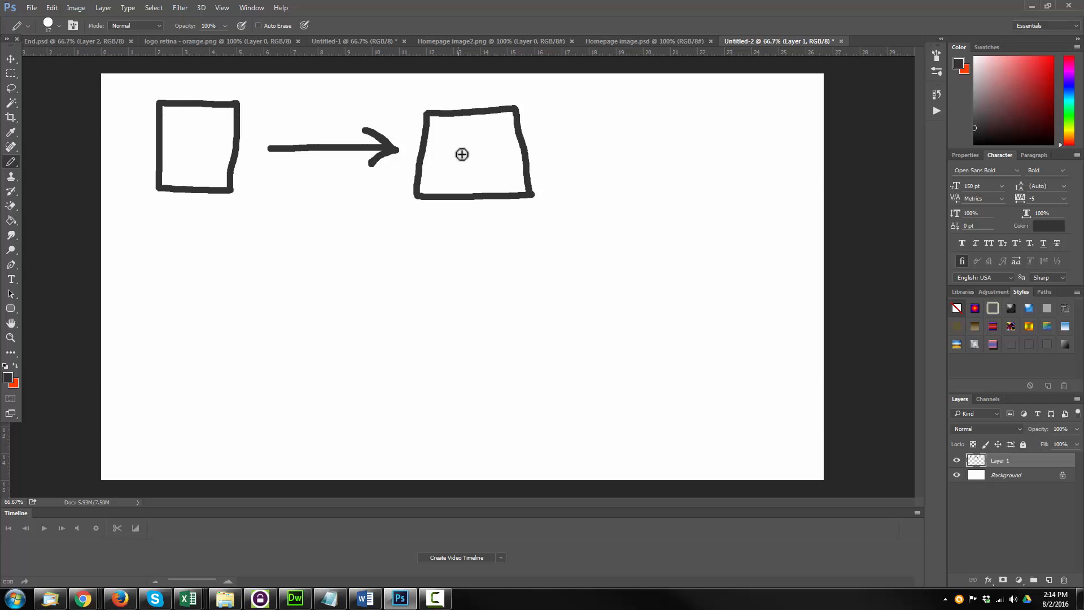
{"action": "mouse_move", "coordinate": [450, 153]}
{"action": "left_mouse_down"}
{"action": "mouse_move", "coordinate": [445, 134]}
{"action": "mouse_move", "coordinate": [503, 138]}
{"action": "mouse_move", "coordinate": [470, 166]}
{"action": "left_mouse_up"}
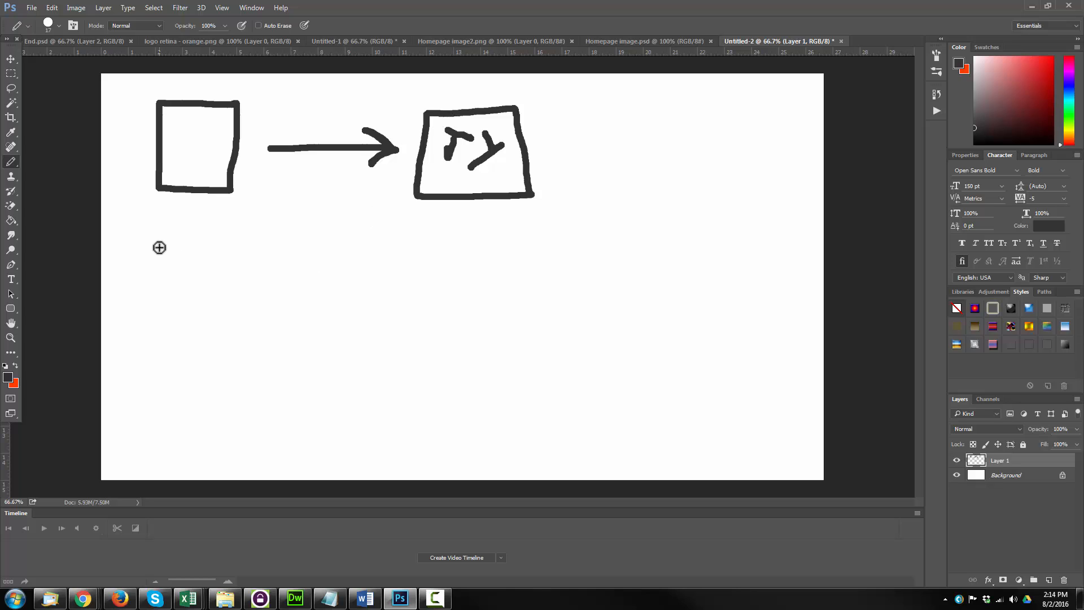
Draw another box below the first with an arrow toward the TY box, separate the two source boxes with a line and label them A and B
{"action": "mouse_move", "coordinate": [152, 230]}
{"action": "left_mouse_down"}
{"action": "mouse_move", "coordinate": [208, 283]}
{"action": "mouse_move", "coordinate": [241, 224]}
{"action": "mouse_move", "coordinate": [158, 221]}
{"action": "left_mouse_up"}
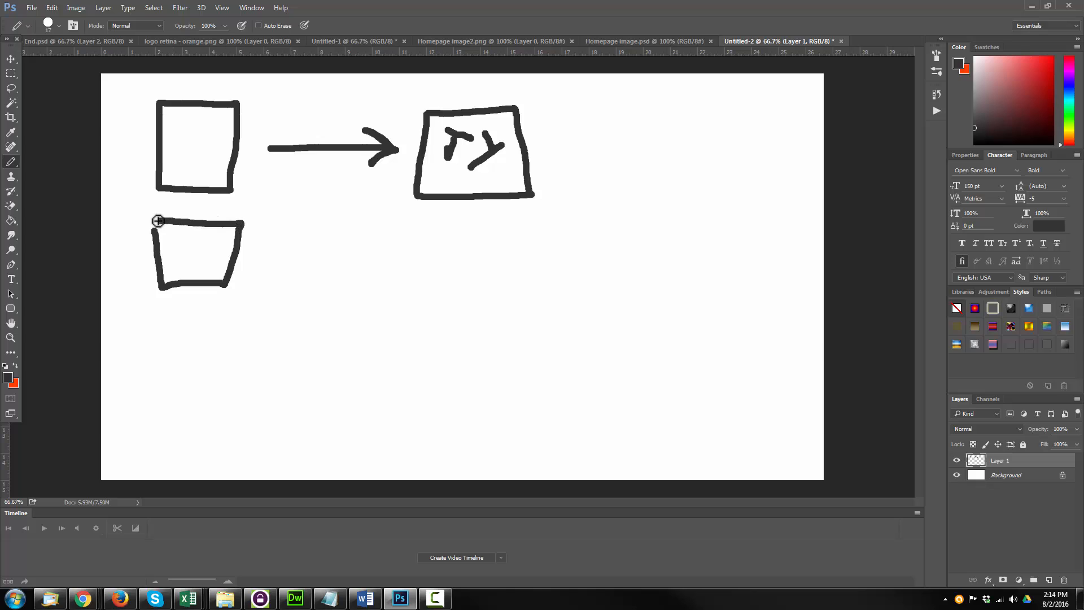
{"action": "mouse_move", "coordinate": [253, 264]}
{"action": "left_mouse_down"}
{"action": "mouse_move", "coordinate": [322, 237]}
{"action": "mouse_move", "coordinate": [382, 194]}
{"action": "mouse_move", "coordinate": [353, 186]}
{"action": "mouse_move", "coordinate": [393, 221]}
{"action": "left_mouse_up"}
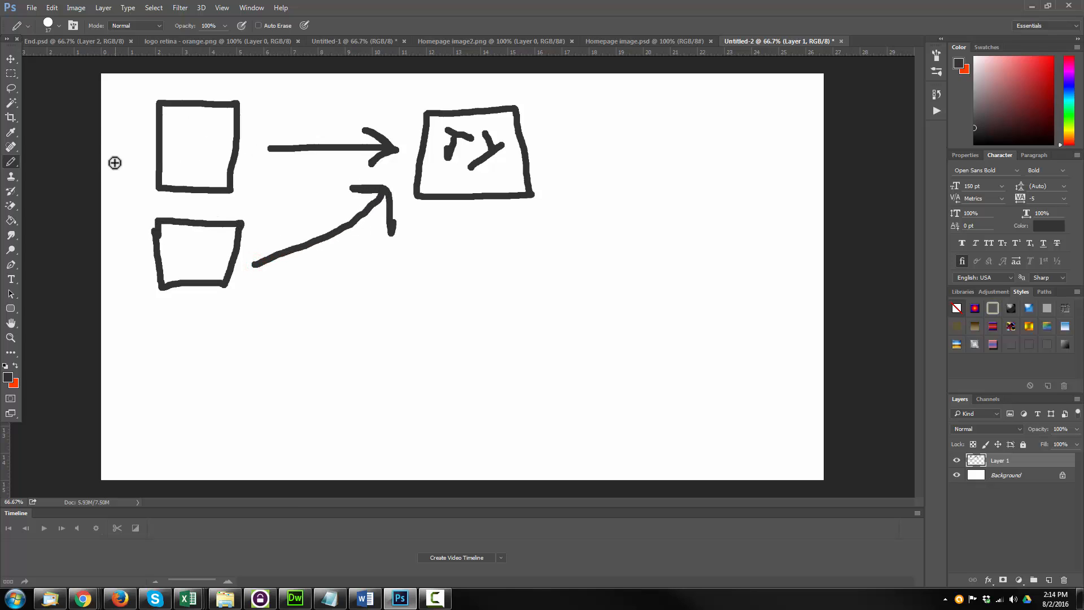
{"action": "left_click_drag", "start_coordinate": [274, 175], "coordinate": [109, 229]}
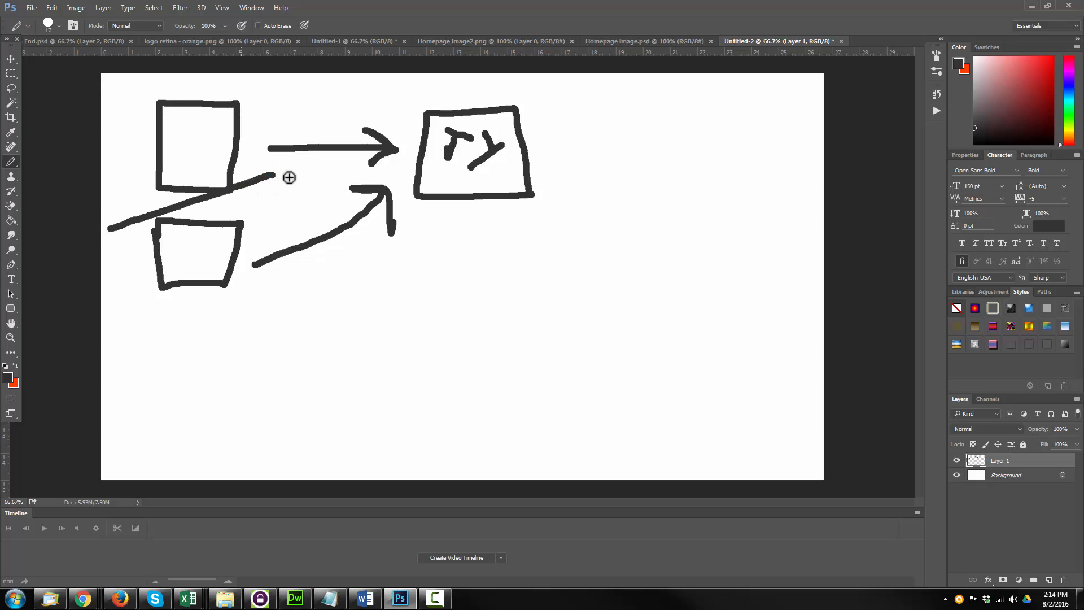
{"action": "mouse_move", "coordinate": [177, 153]}
{"action": "left_mouse_down"}
{"action": "mouse_move", "coordinate": [207, 159]}
{"action": "mouse_move", "coordinate": [210, 142]}
{"action": "left_mouse_up"}
{"action": "mouse_move", "coordinate": [185, 246]}
{"action": "left_mouse_down"}
{"action": "mouse_move", "coordinate": [183, 265]}
{"action": "mouse_move", "coordinate": [207, 247]}
{"action": "mouse_move", "coordinate": [206, 264]}
{"action": "mouse_move", "coordinate": [178, 265]}
{"action": "left_mouse_up"}
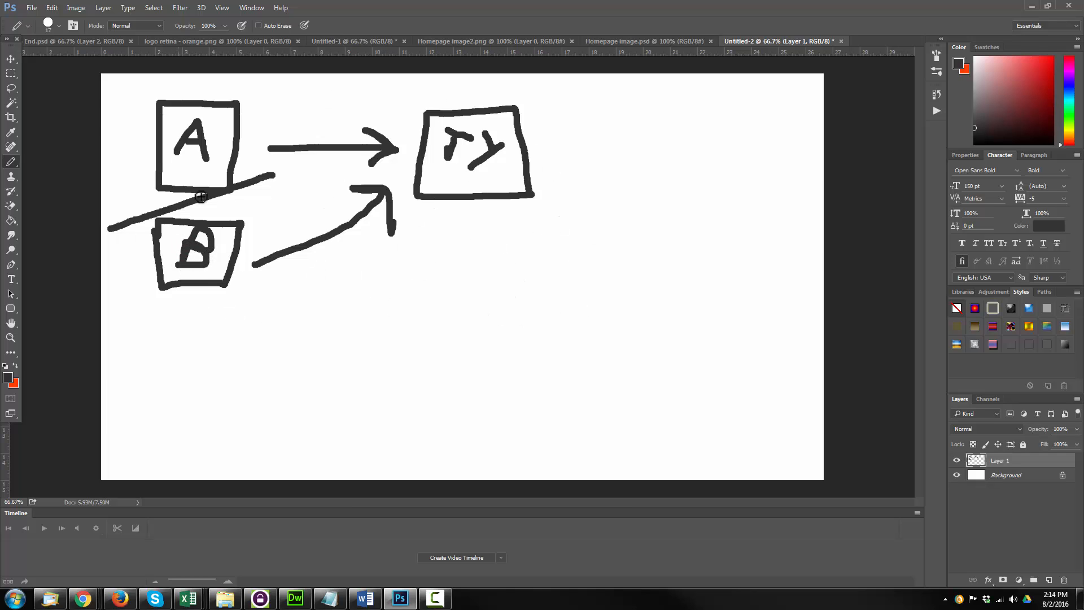
Return to the WordPress admin in the browser and open OptimizePress's page creation screen
{"action": "left_click", "coordinate": [1029, 5]}
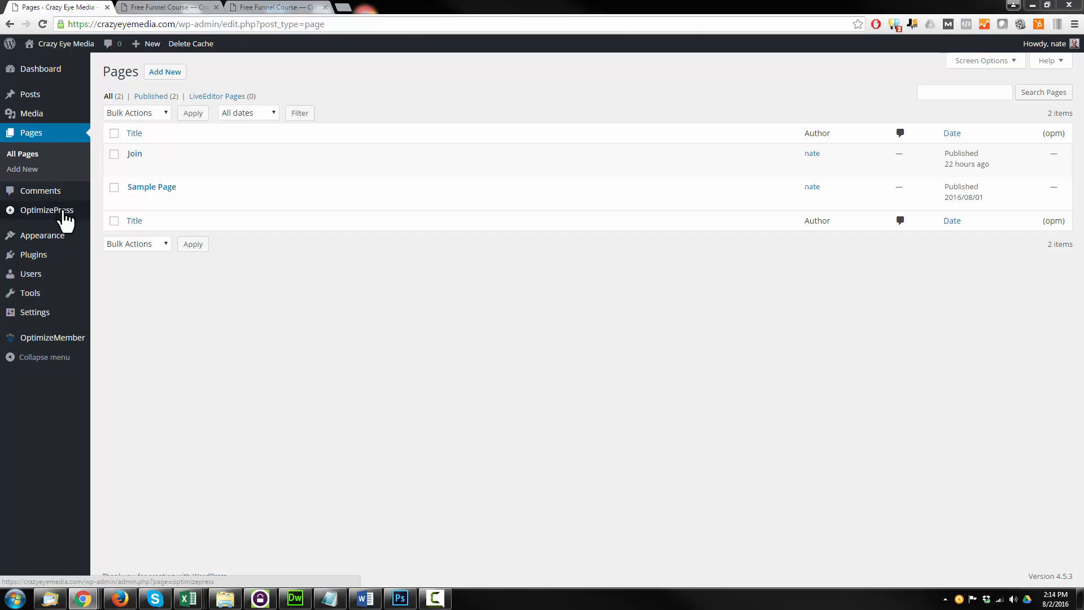
{"action": "mouse_move", "coordinate": [46, 215]}
{"action": "left_click", "coordinate": [115, 213]}
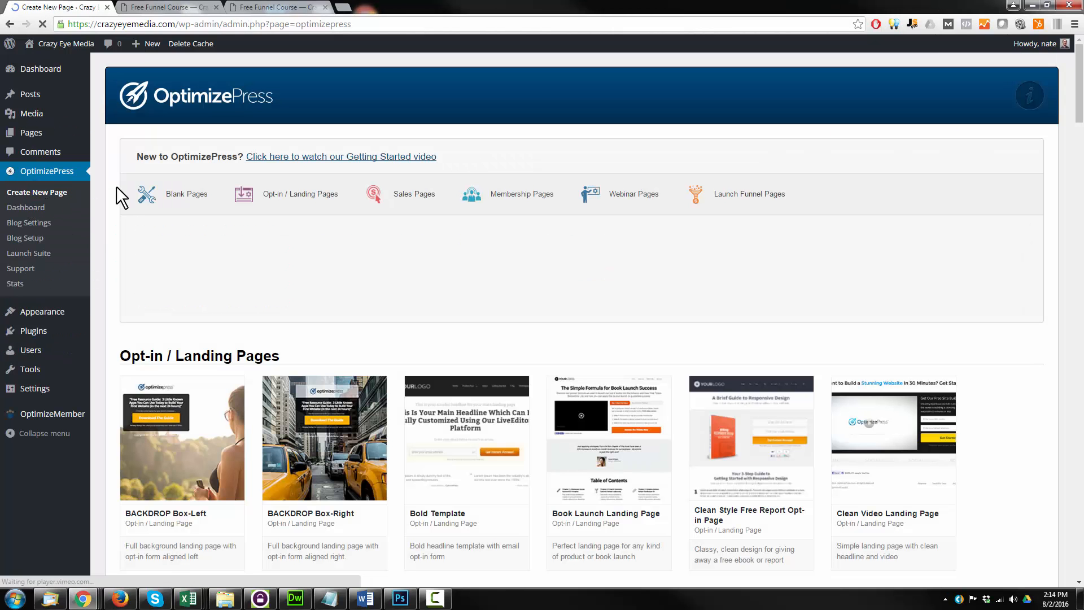
Browse the OptimizePress template gallery from the opt-in / landing pages through to the blank page templates
{"action": "scroll", "coordinate": [375, 174], "scroll_direction": "down", "scroll_amount": 10}
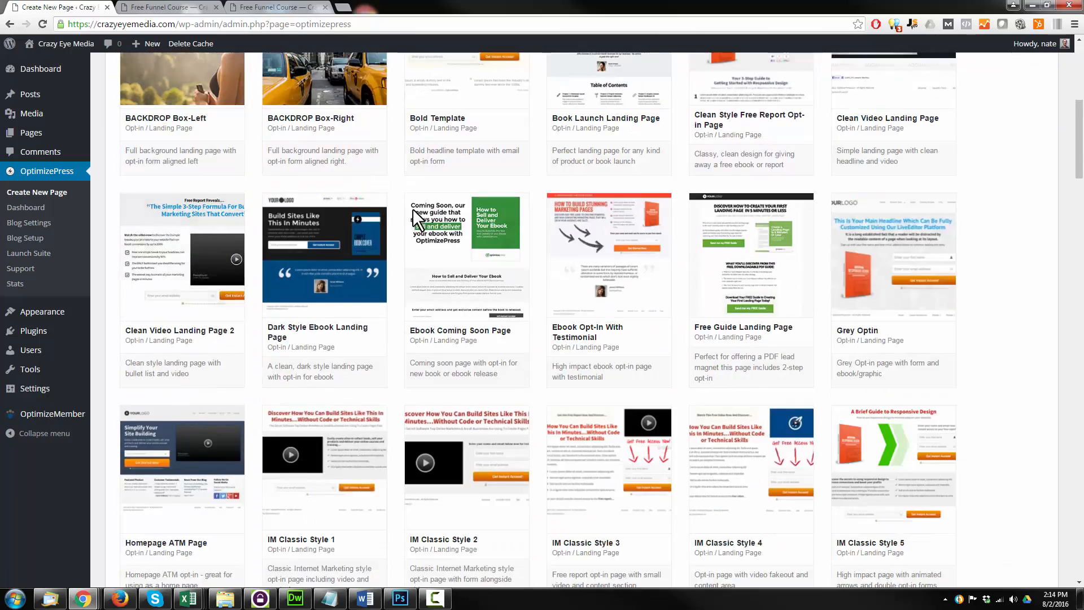
{"action": "scroll", "coordinate": [222, 243], "scroll_direction": "up", "scroll_amount": 9}
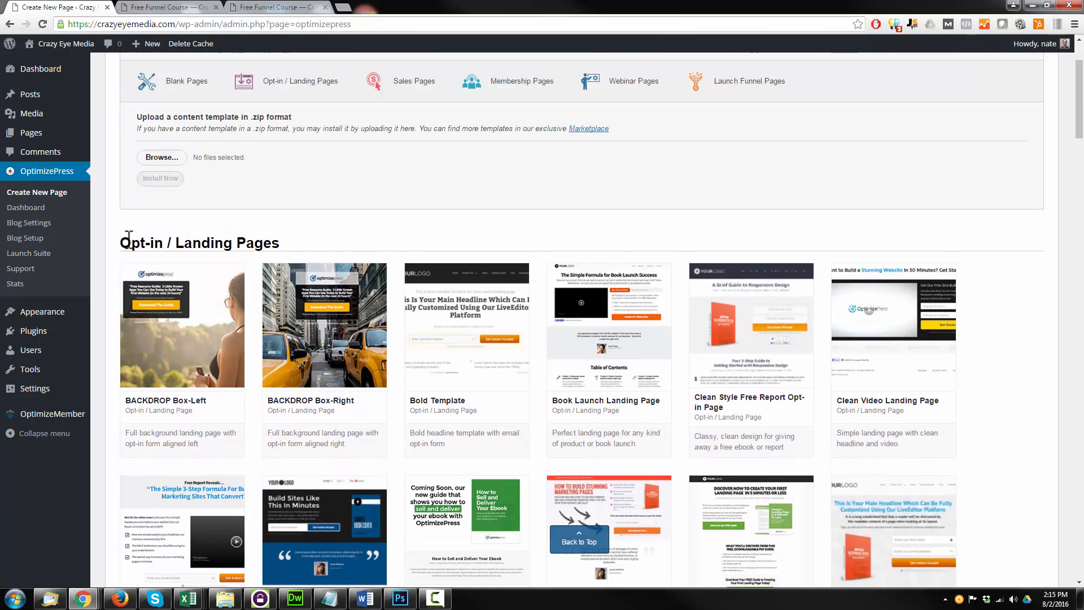
{"action": "left_click_drag", "start_coordinate": [124, 243], "coordinate": [293, 240]}
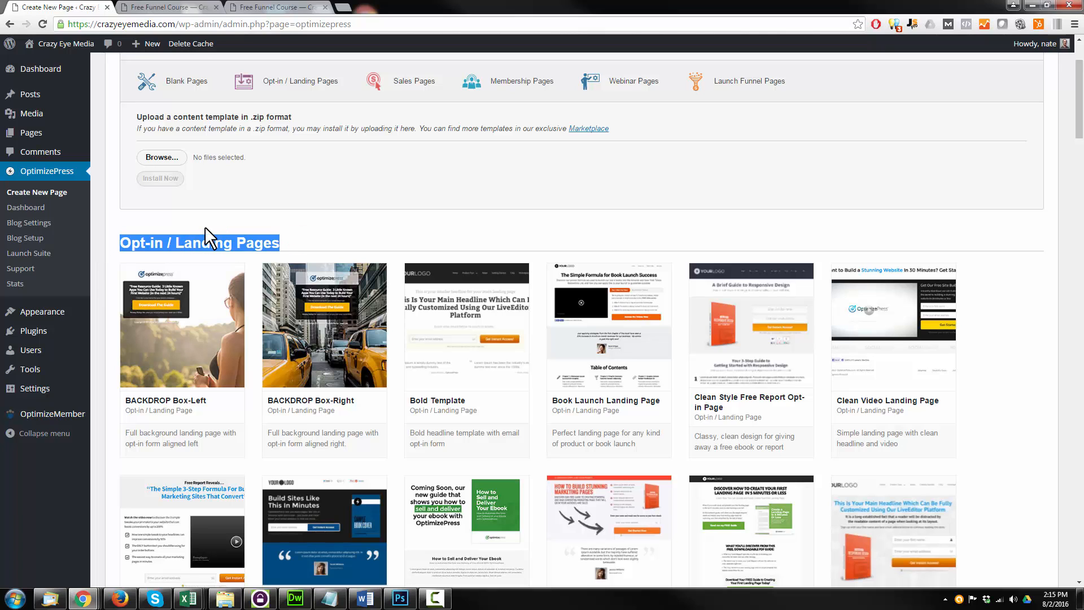
{"action": "left_click", "coordinate": [282, 228]}
{"action": "scroll", "coordinate": [314, 202], "scroll_direction": "down", "scroll_amount": 10}
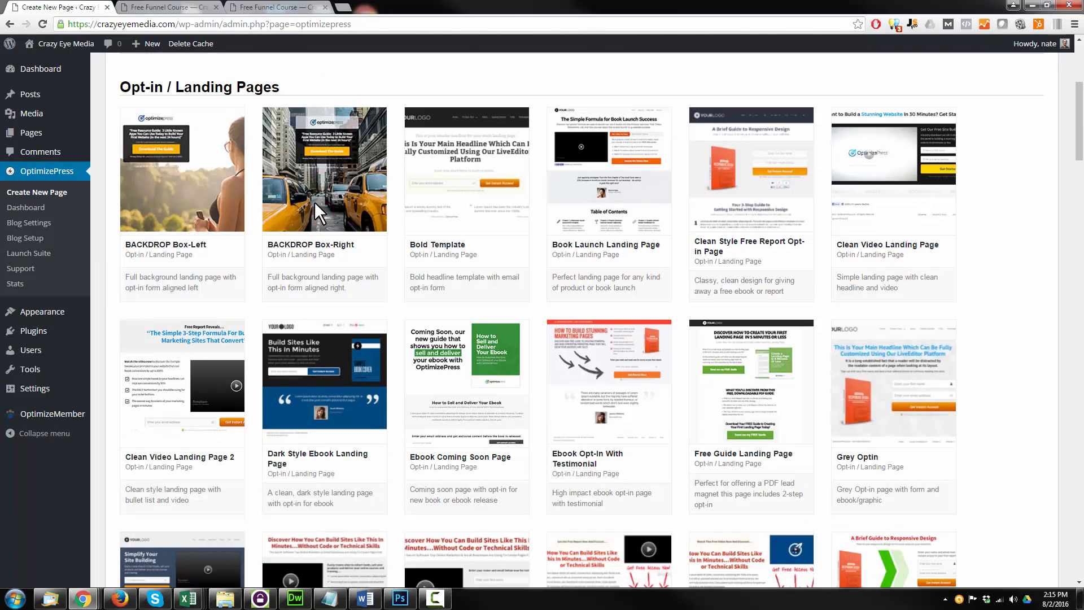
{"action": "scroll", "coordinate": [358, 199], "scroll_direction": "down", "scroll_amount": 10}
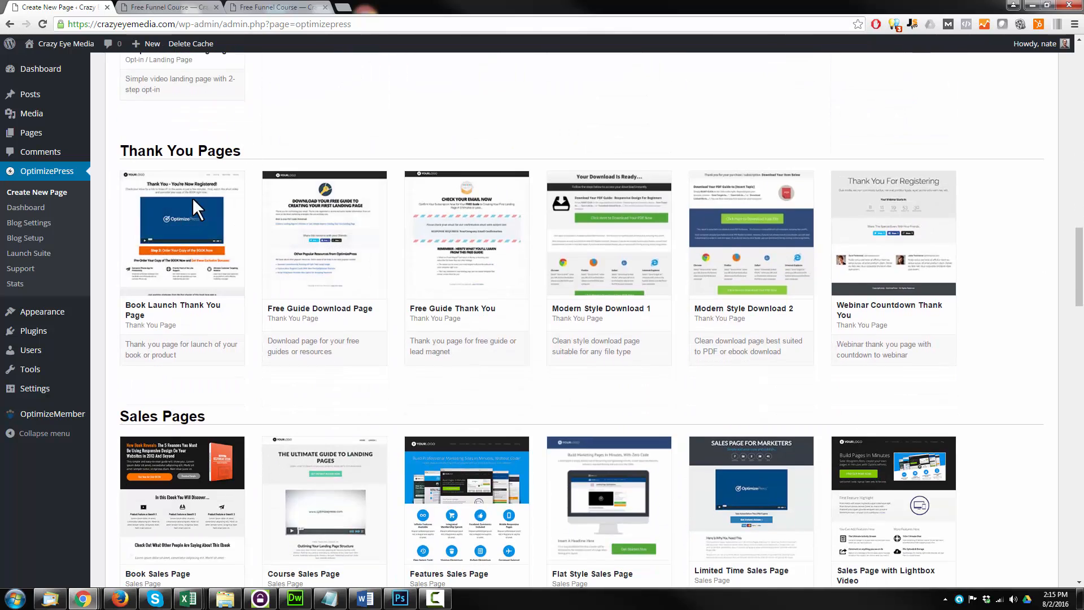
{"action": "scroll", "coordinate": [262, 250], "scroll_direction": "down", "scroll_amount": 2}
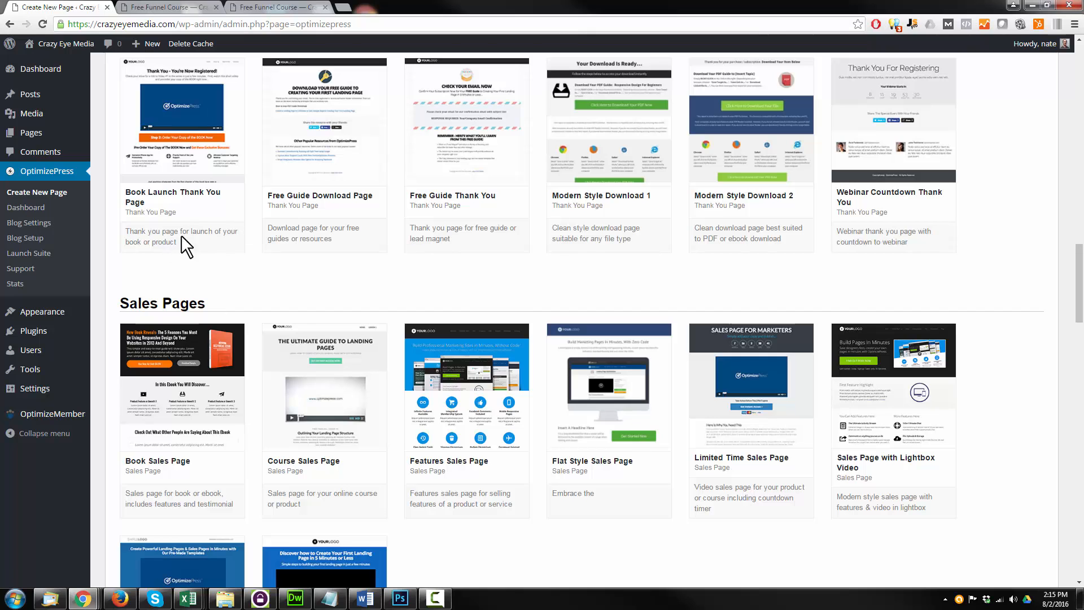
{"action": "scroll", "coordinate": [260, 306], "scroll_direction": "down", "scroll_amount": 8}
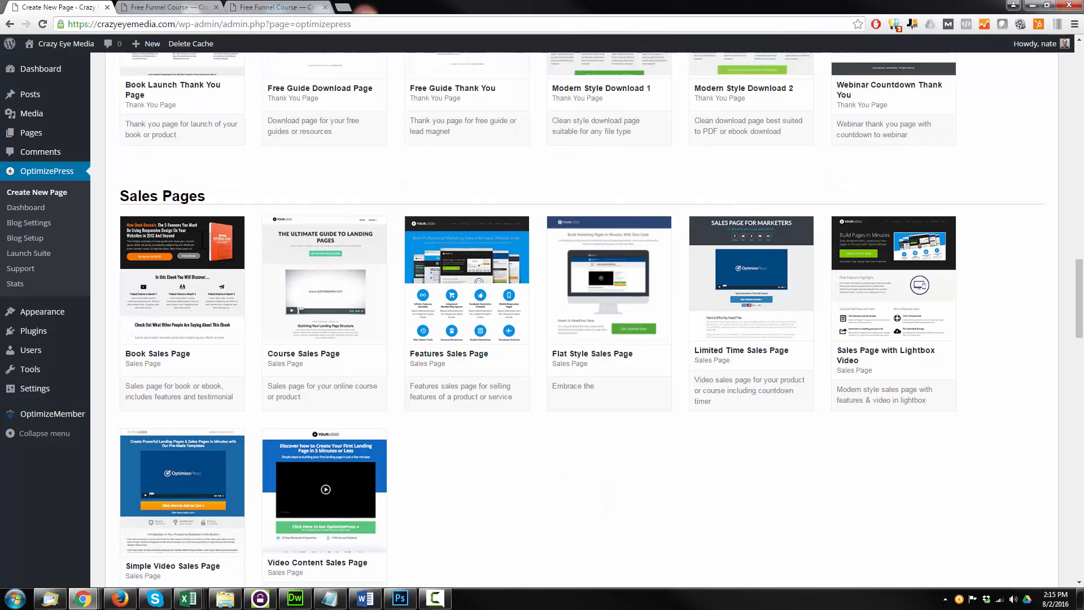
{"action": "scroll", "coordinate": [198, 310], "scroll_direction": "down", "scroll_amount": 12}
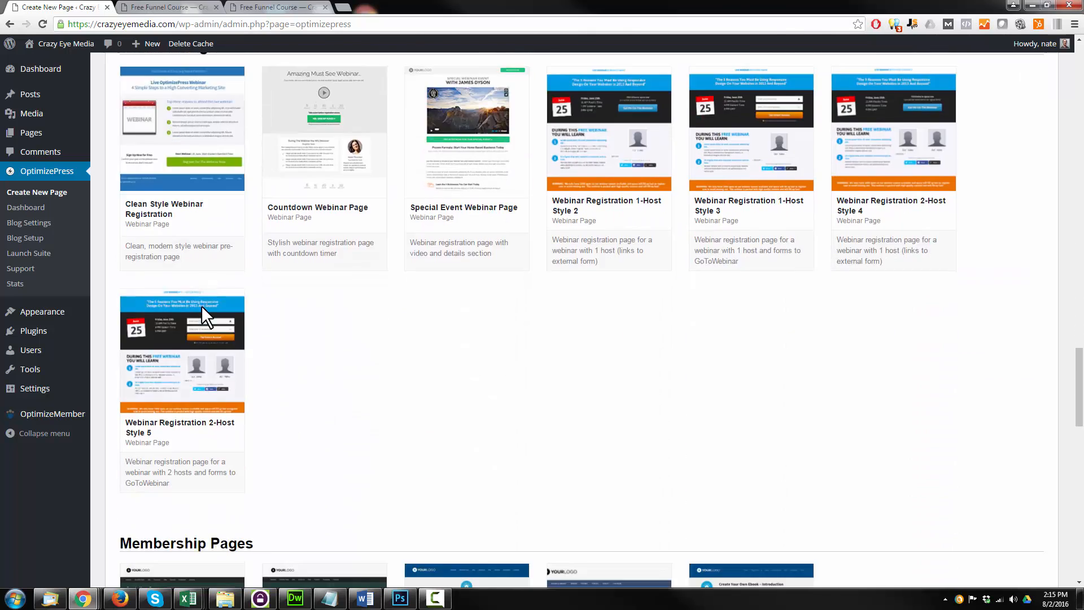
{"action": "scroll", "coordinate": [209, 347], "scroll_direction": "down", "scroll_amount": 8}
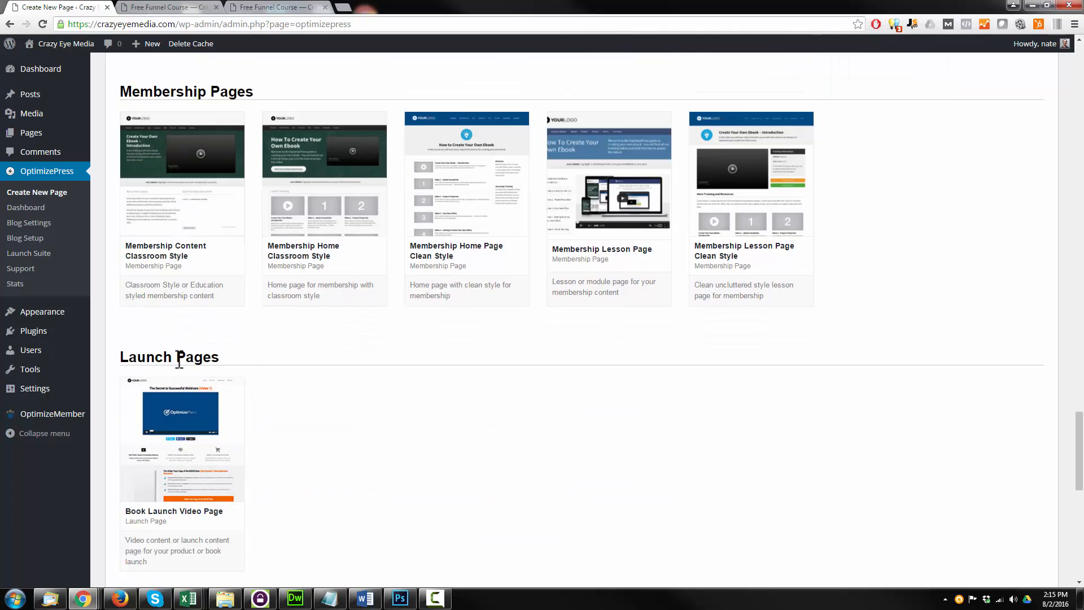
{"action": "scroll", "coordinate": [205, 372], "scroll_direction": "down", "scroll_amount": 4}
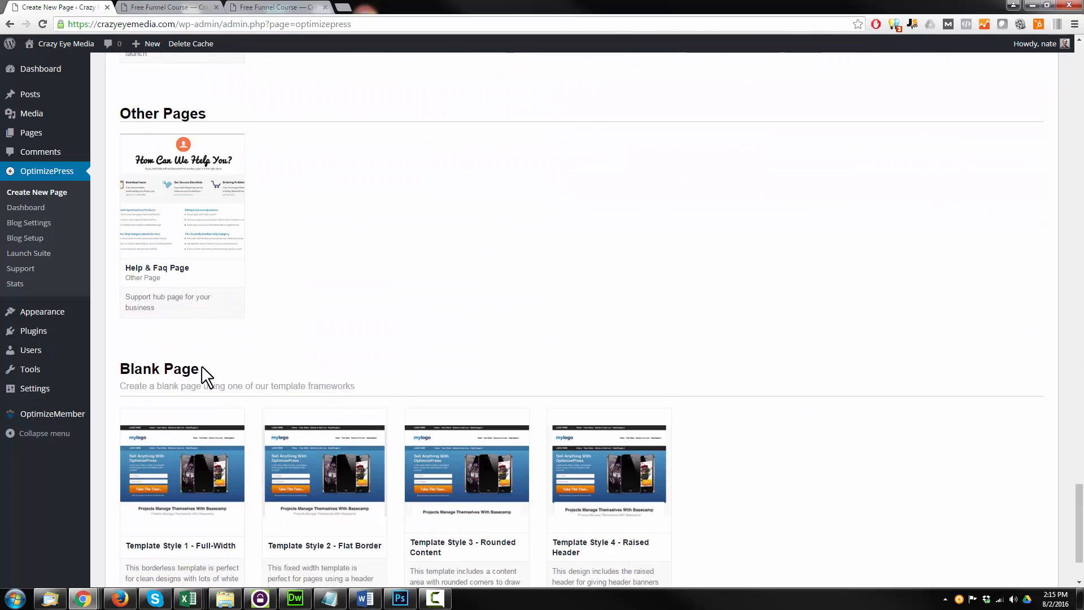
{"action": "scroll", "coordinate": [255, 380], "scroll_direction": "up", "scroll_amount": 12}
{"action": "scroll", "coordinate": [225, 392], "scroll_direction": "up", "scroll_amount": 20}
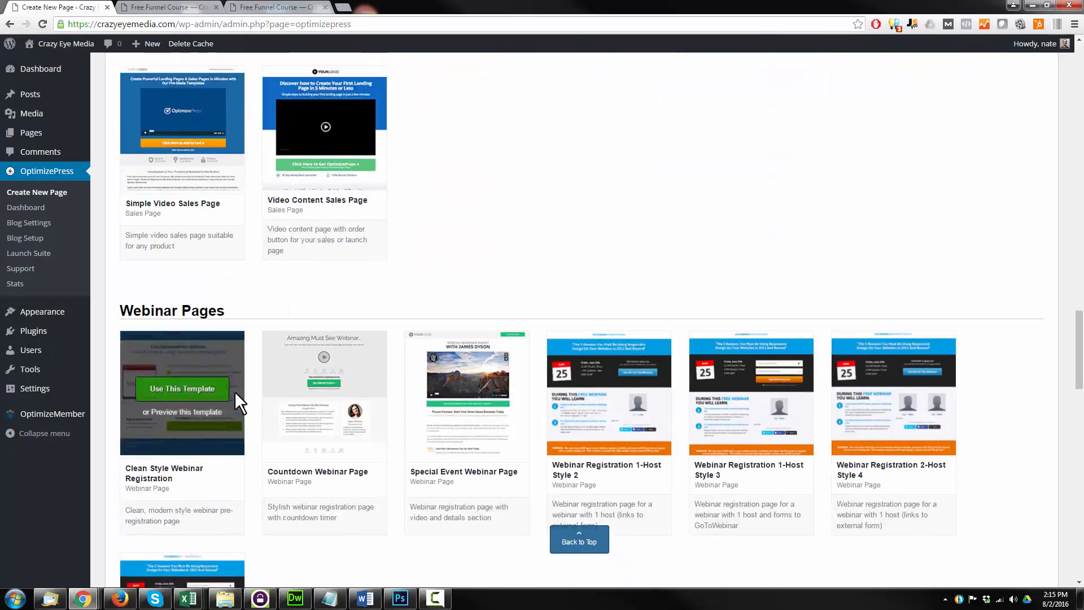
{"action": "scroll", "coordinate": [230, 387], "scroll_direction": "down", "scroll_amount": 2}
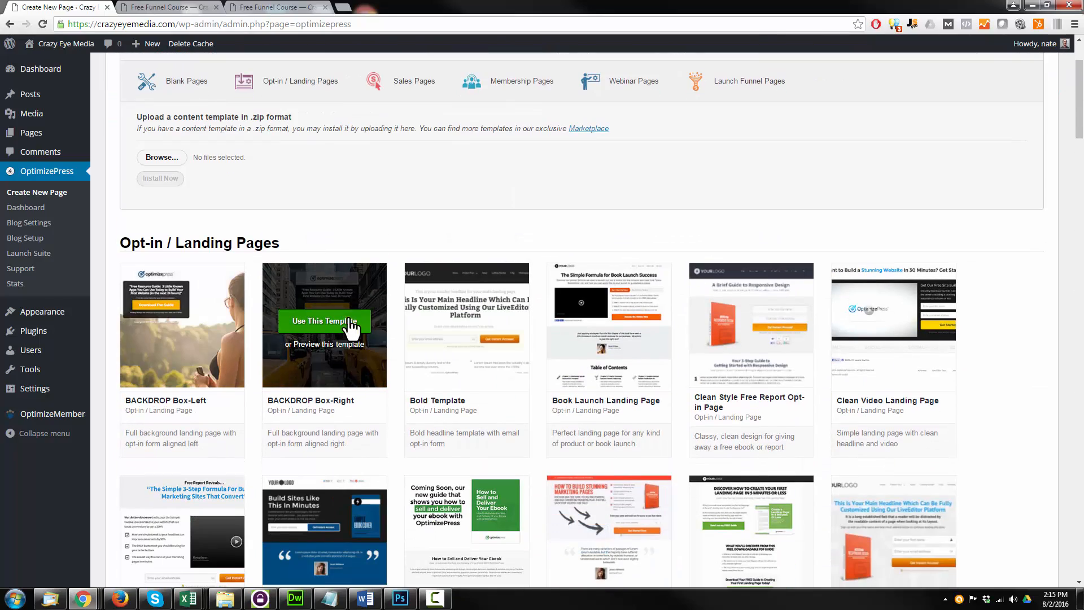
Create a page named Sales Funnel Course A from the BACKDROP Box-Right template
{"action": "left_click", "coordinate": [349, 321]}
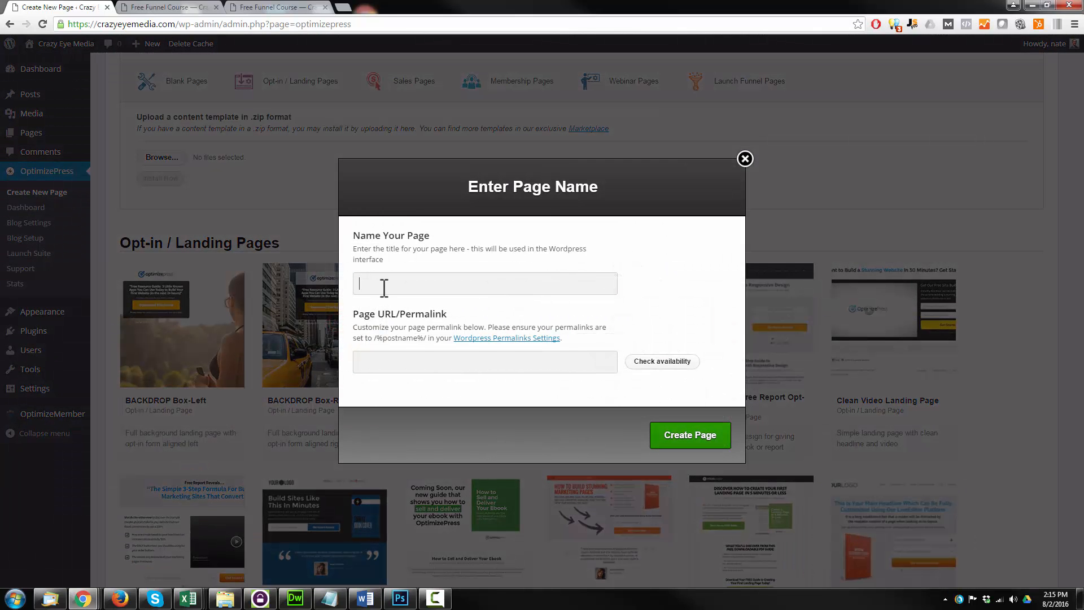
{"action": "type", "text": "Sal"}
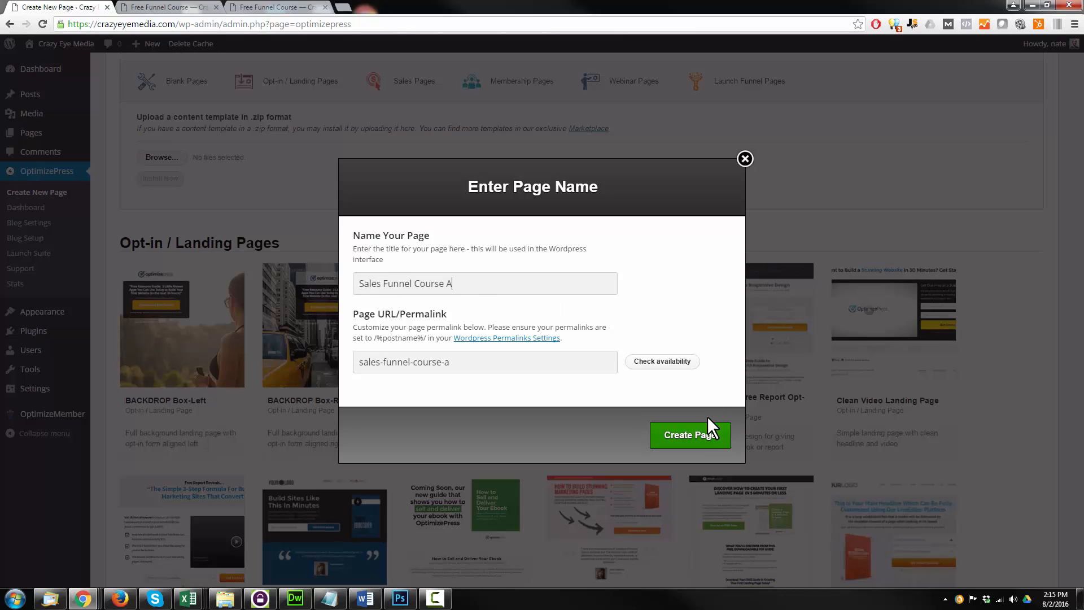
{"action": "type", "text": "es Funnel Course A"}
{"action": "left_click", "coordinate": [704, 436]}
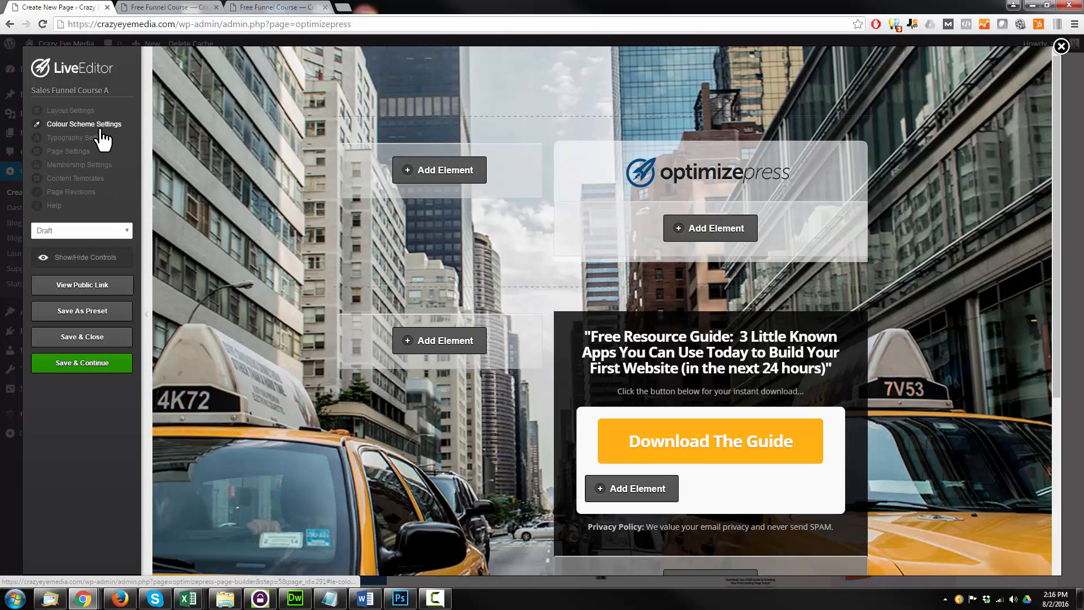
Open the overall page colour options in the page's colour scheme settings
{"action": "scroll", "coordinate": [355, 305], "scroll_direction": "down", "scroll_amount": 4}
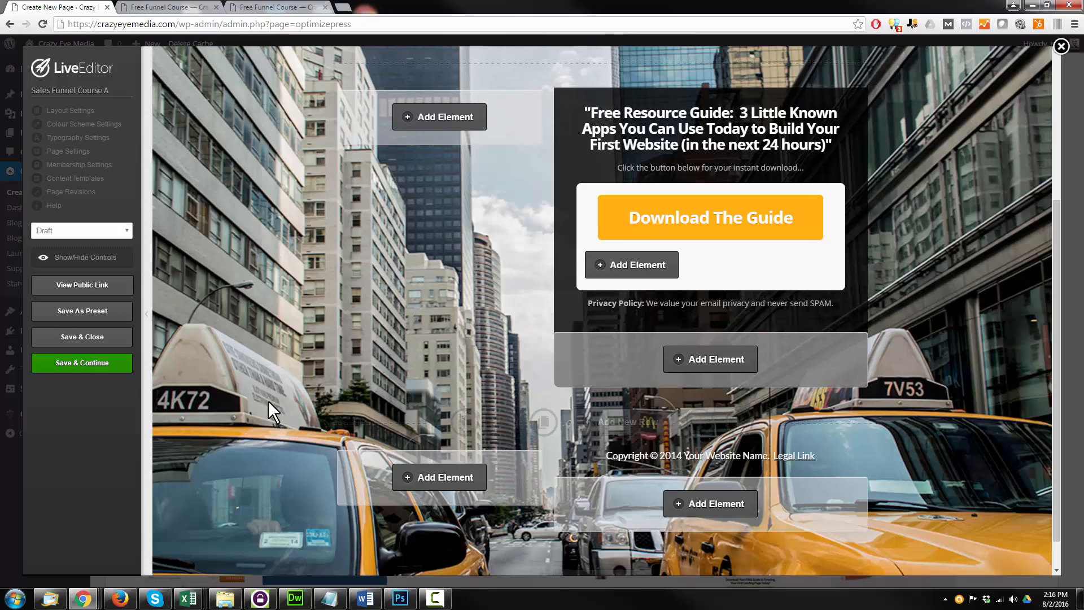
{"action": "scroll", "coordinate": [271, 398], "scroll_direction": "up", "scroll_amount": 4}
{"action": "scroll", "coordinate": [282, 291], "scroll_direction": "down", "scroll_amount": 4}
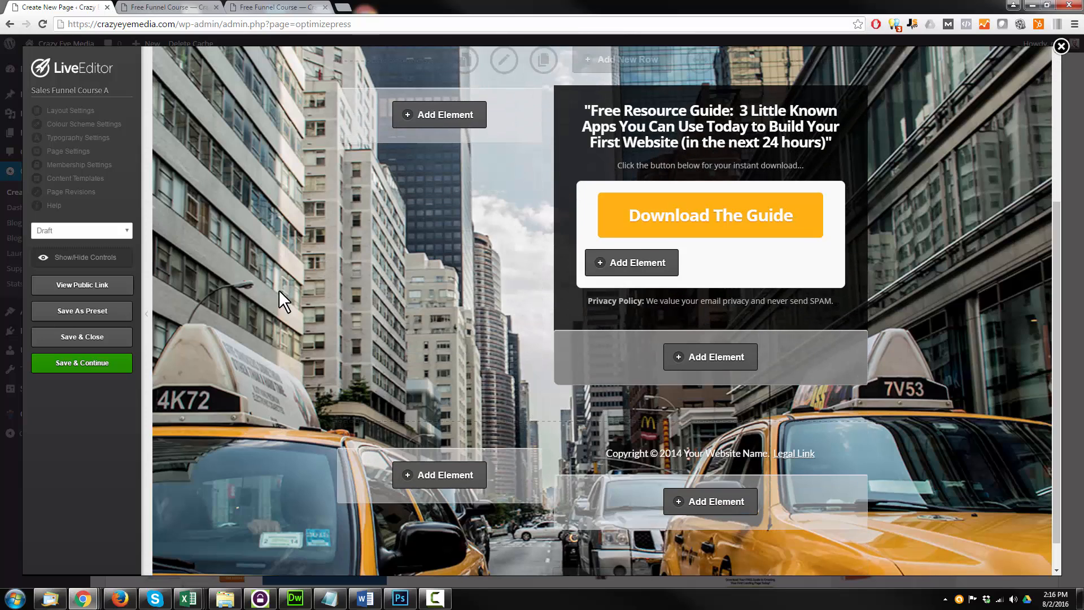
{"action": "scroll", "coordinate": [296, 320], "scroll_direction": "up", "scroll_amount": 4}
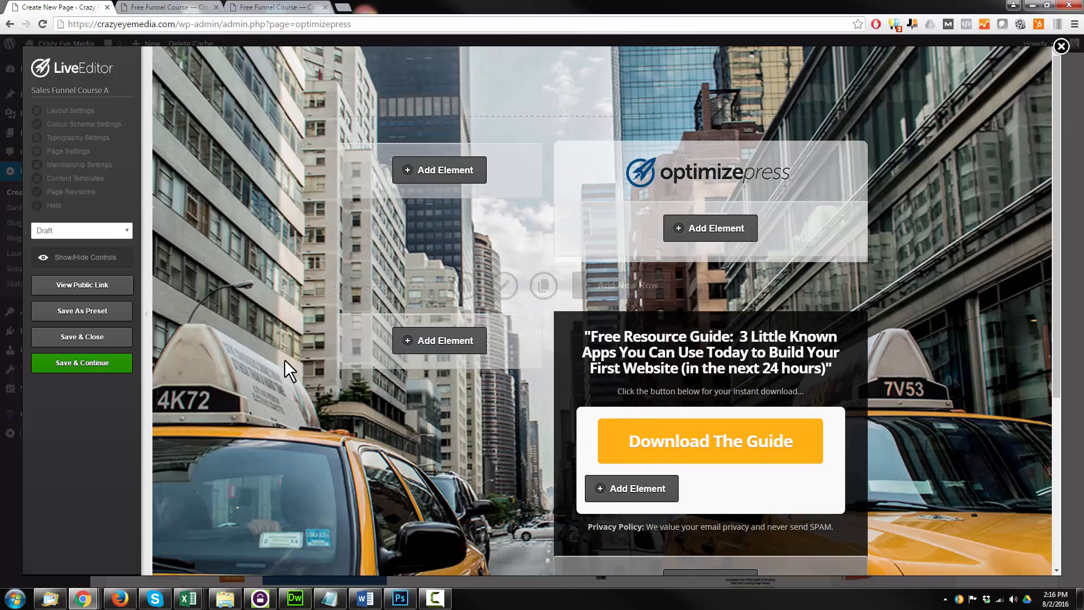
{"action": "left_click", "coordinate": [101, 123]}
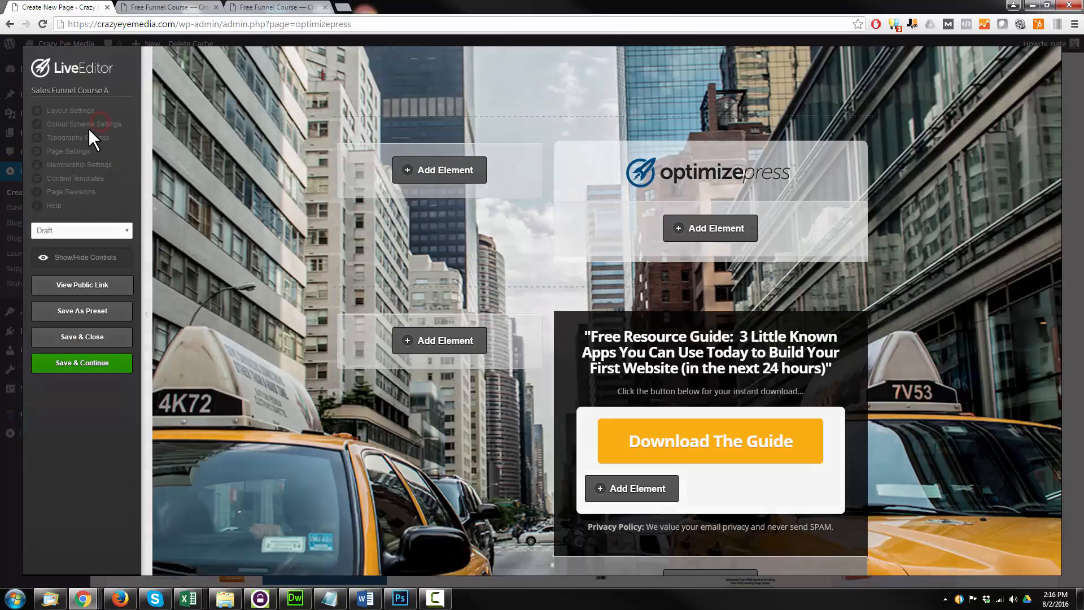
{"action": "left_click", "coordinate": [416, 314]}
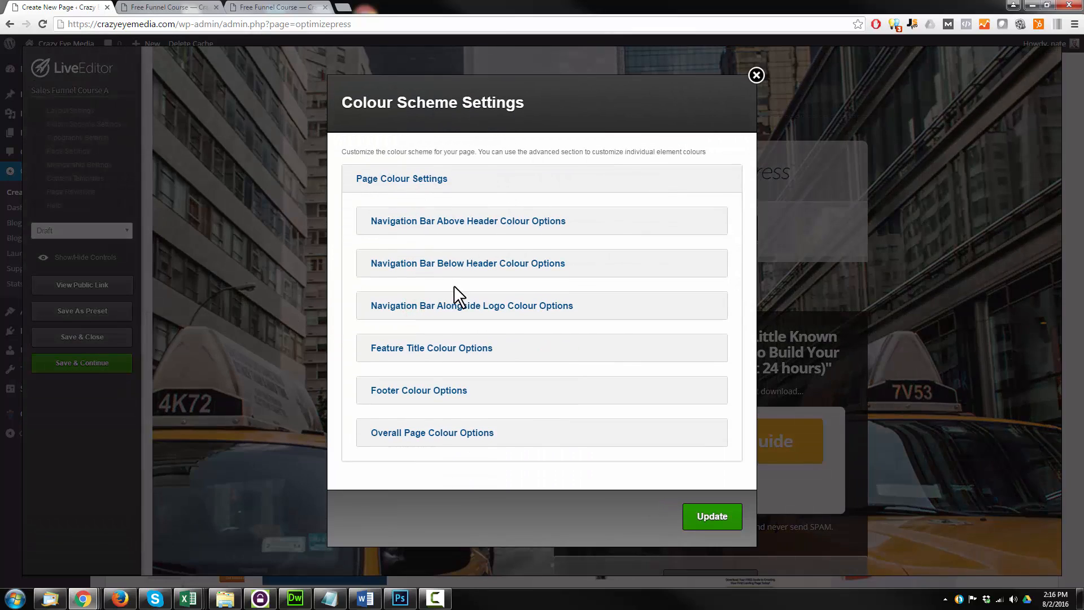
{"action": "left_click", "coordinate": [436, 436]}
{"action": "scroll", "coordinate": [518, 387], "scroll_direction": "down", "scroll_amount": 5}
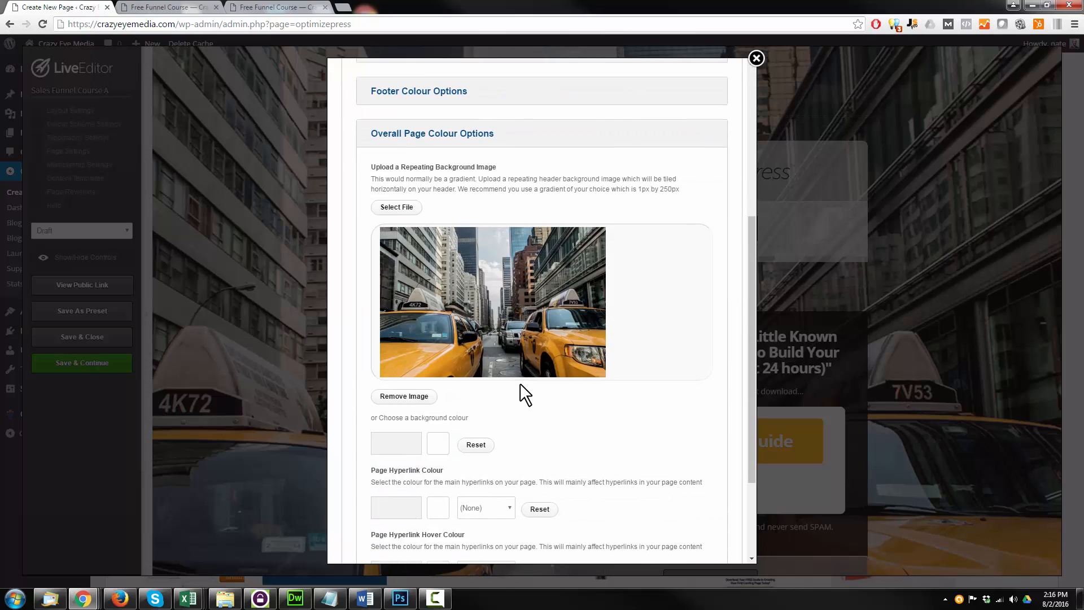
Replace the page's background image with the Background image from the media library and update the colour scheme
{"action": "left_click", "coordinate": [397, 208]}
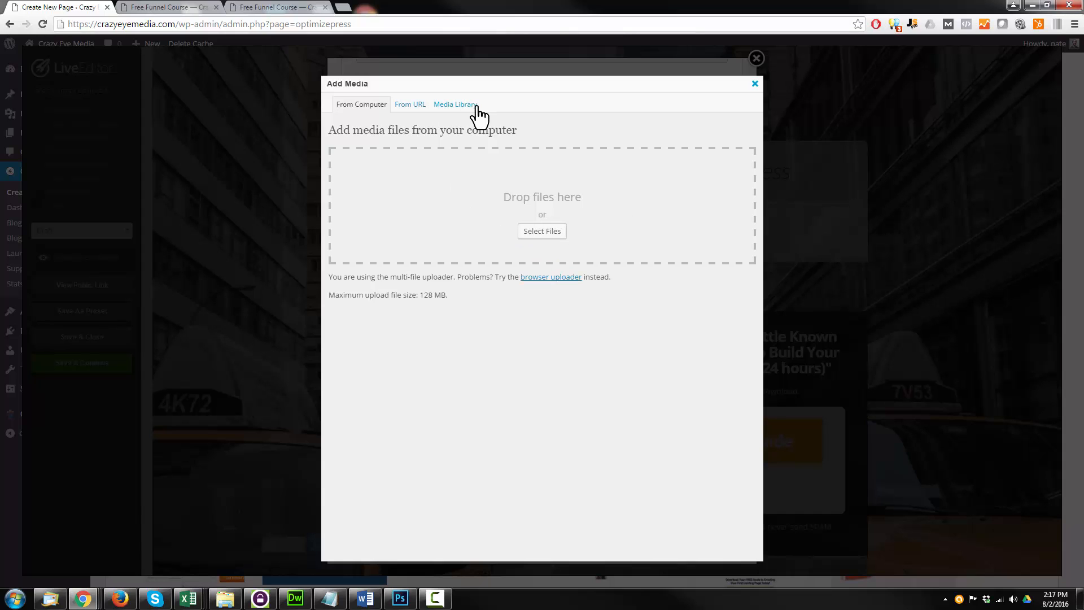
{"action": "left_click", "coordinate": [458, 104]}
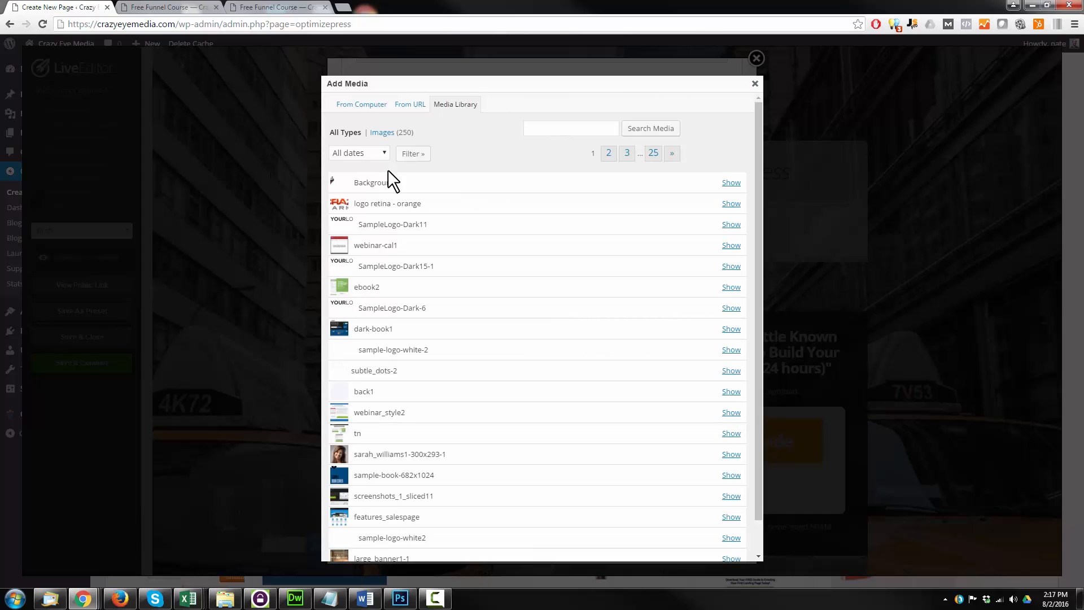
{"action": "left_click", "coordinate": [730, 183]}
{"action": "scroll", "coordinate": [515, 188], "scroll_direction": "down", "scroll_amount": 4}
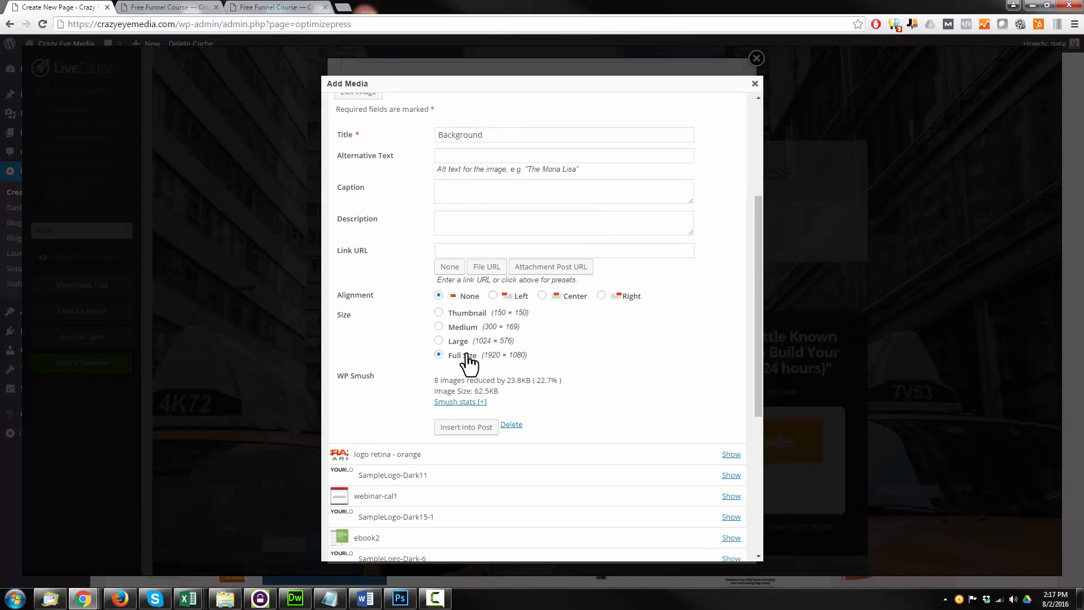
{"action": "left_click", "coordinate": [470, 429]}
{"action": "scroll", "coordinate": [482, 342], "scroll_direction": "down", "scroll_amount": 3}
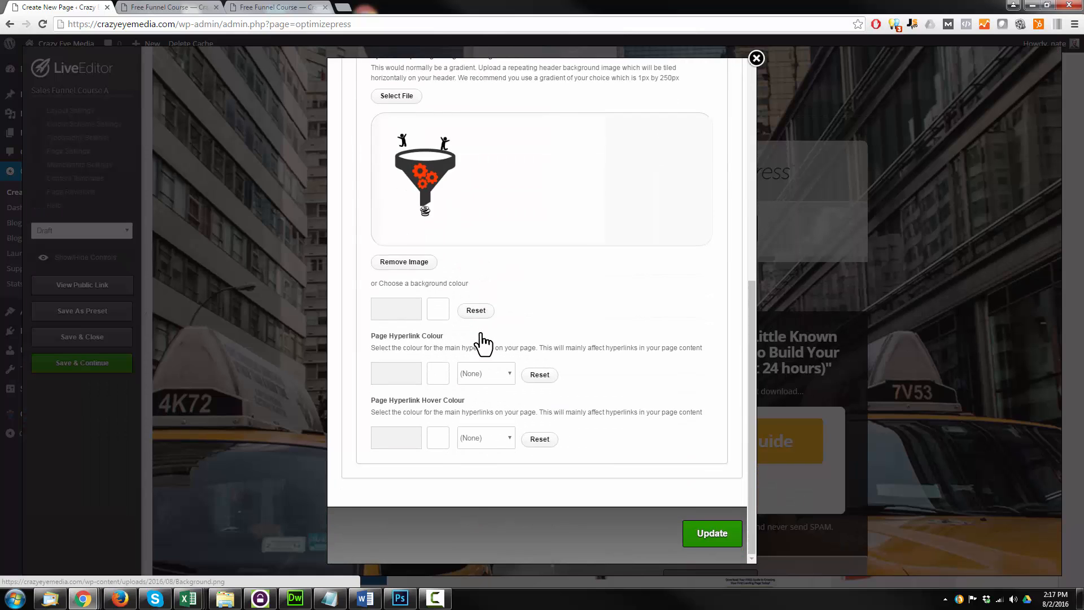
{"action": "left_click", "coordinate": [718, 537]}
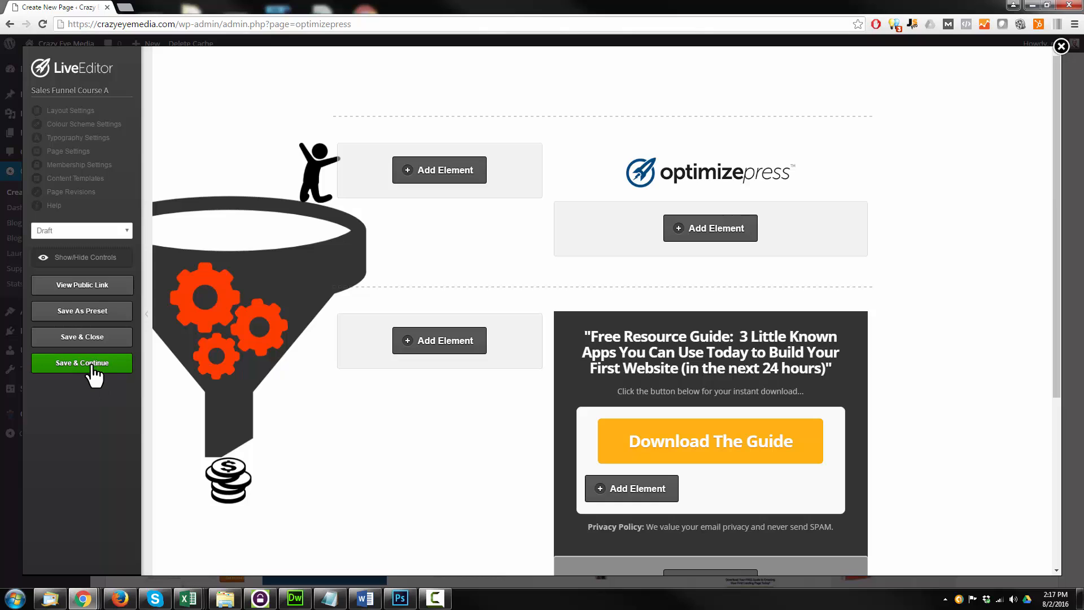
Save the page, preview its public version in the browser and return to the LiveEditor
{"action": "left_click", "coordinate": [93, 364]}
{"action": "left_click", "coordinate": [633, 89]}
{"action": "left_click", "coordinate": [87, 283]}
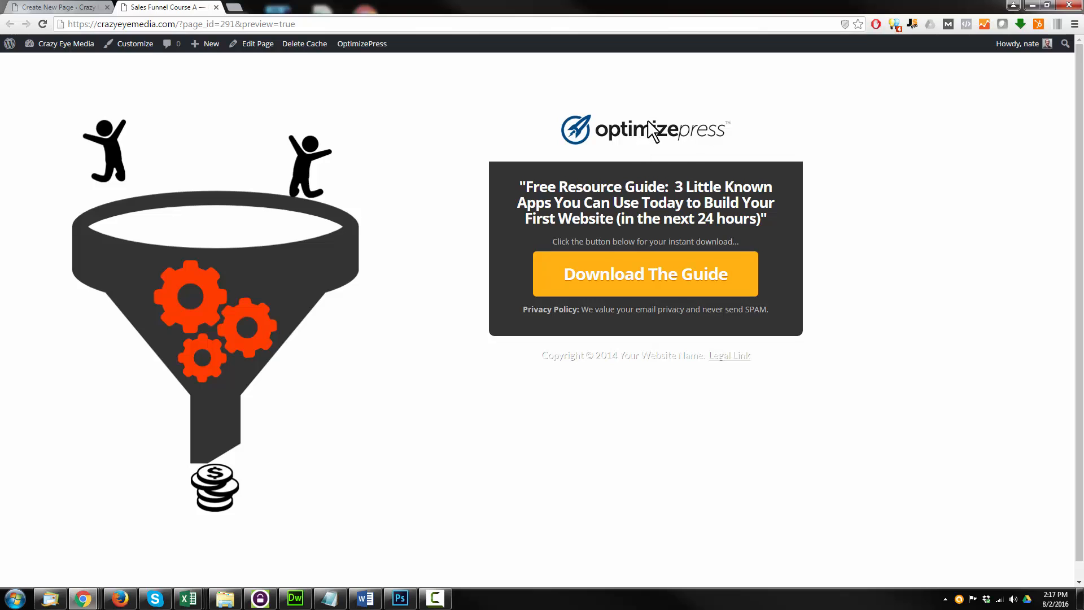
{"action": "left_click", "coordinate": [68, 8]}
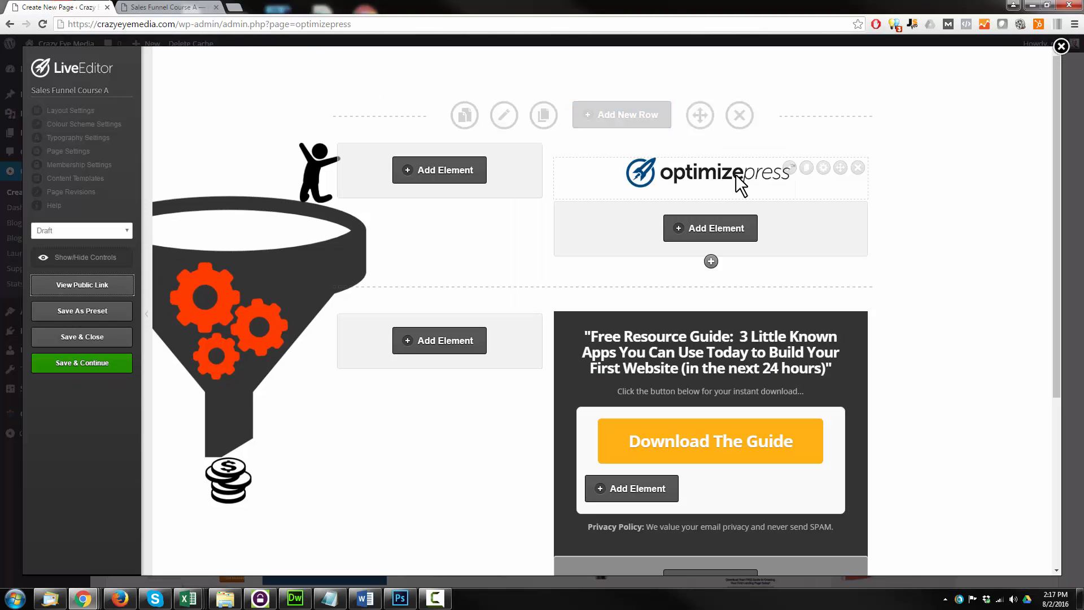
Replace the OptimizePress logo image with the full-size "logo retina - orange" image from the media library
{"action": "left_click", "coordinate": [789, 168]}
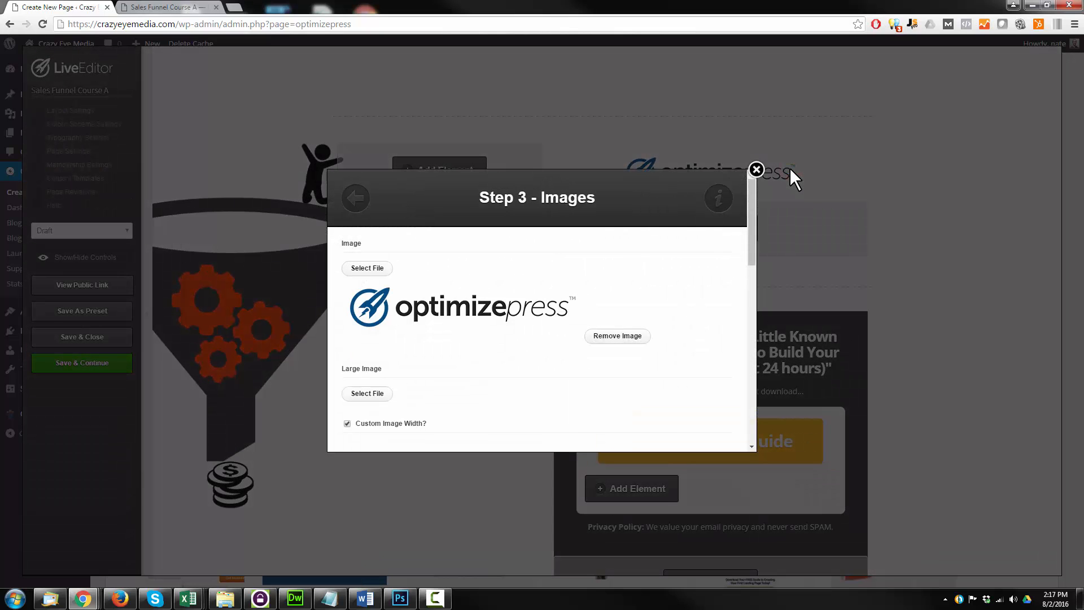
{"action": "left_click", "coordinate": [388, 266]}
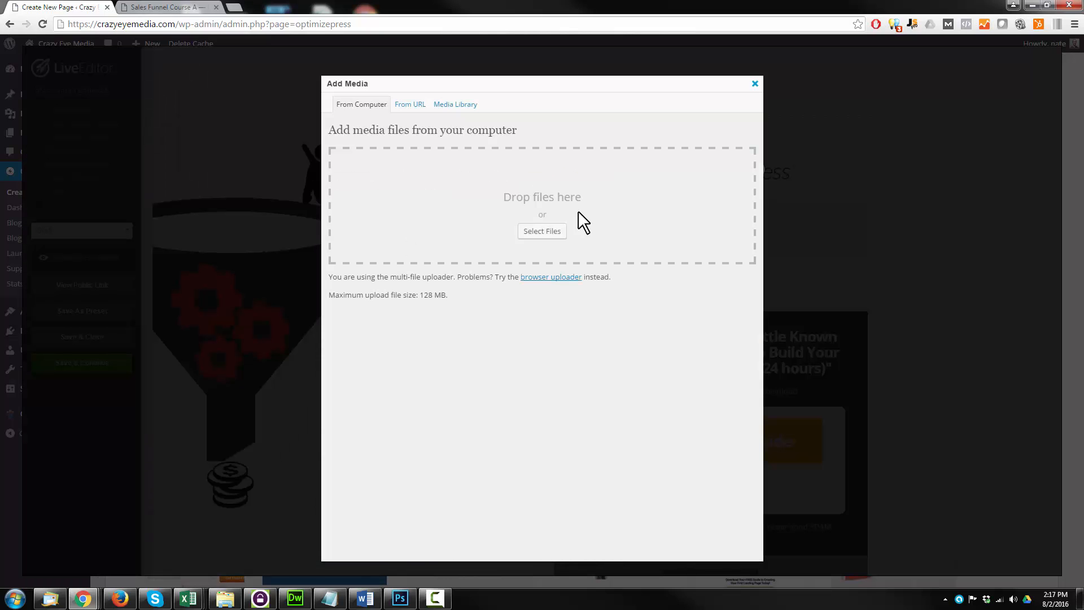
{"action": "left_click", "coordinate": [453, 104]}
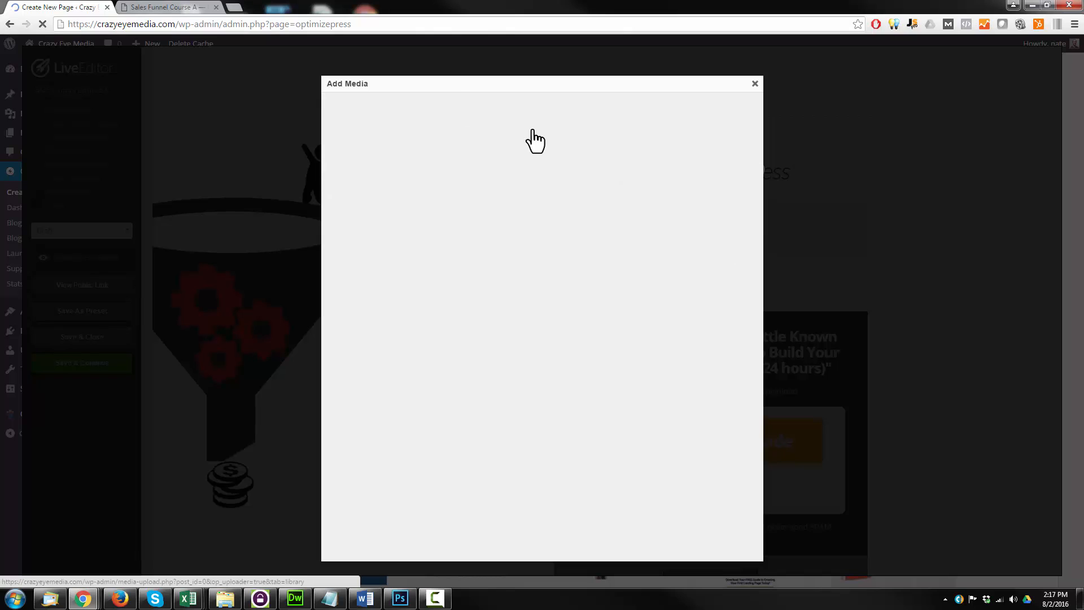
{"action": "left_click", "coordinate": [730, 203]}
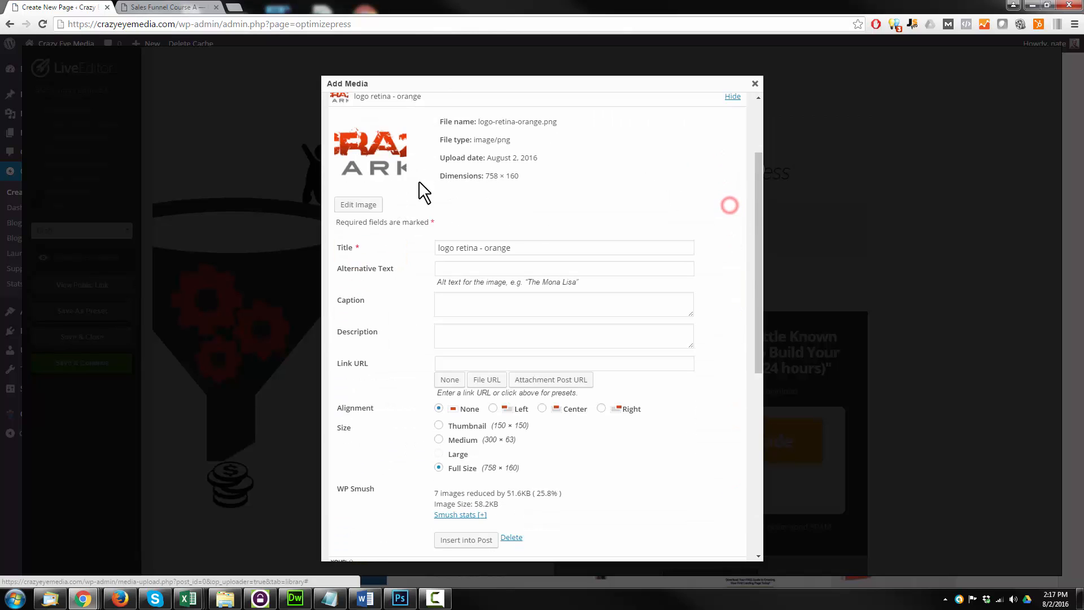
{"action": "scroll", "coordinate": [511, 287], "scroll_direction": "down", "scroll_amount": 5}
{"action": "scroll", "coordinate": [485, 310], "scroll_direction": "up", "scroll_amount": 3}
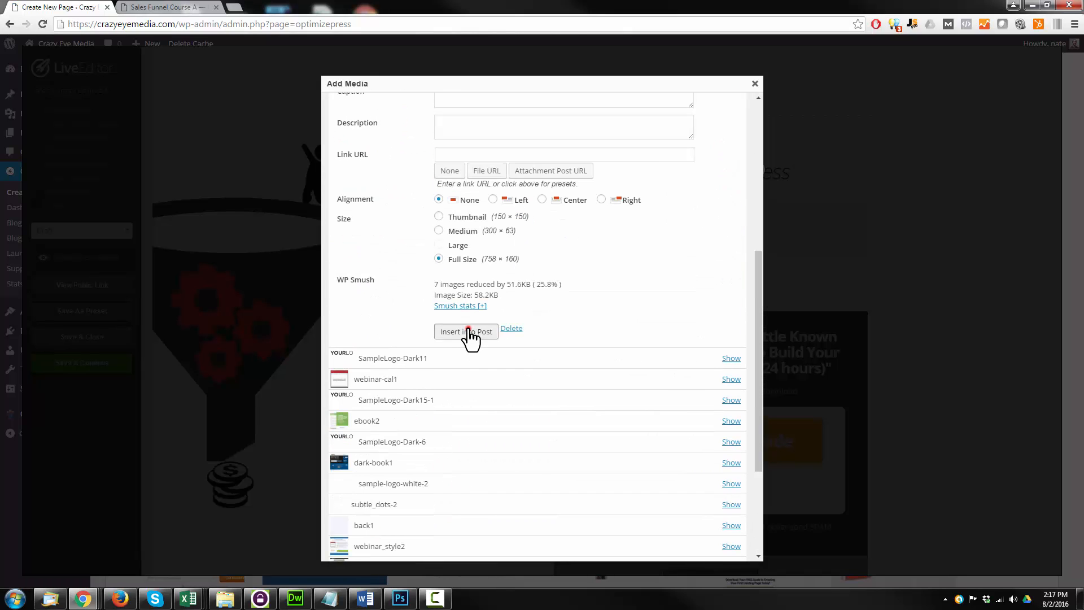
{"action": "left_click", "coordinate": [468, 328]}
{"action": "scroll", "coordinate": [463, 315], "scroll_direction": "down", "scroll_amount": 4}
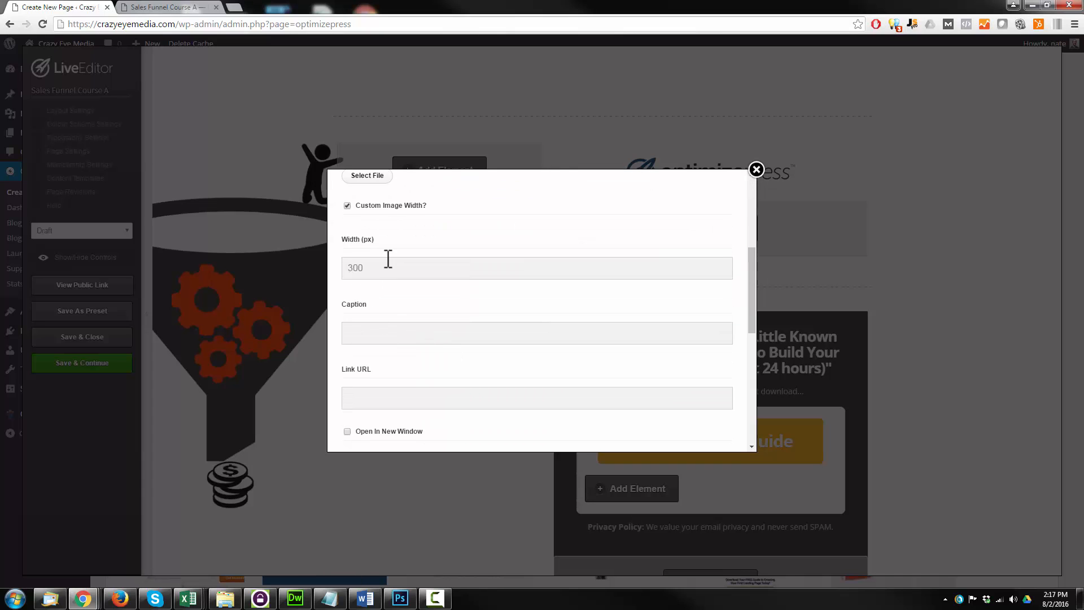
{"action": "scroll", "coordinate": [370, 260], "scroll_direction": "down", "scroll_amount": 1}
{"action": "scroll", "coordinate": [395, 271], "scroll_direction": "down", "scroll_amount": 2}
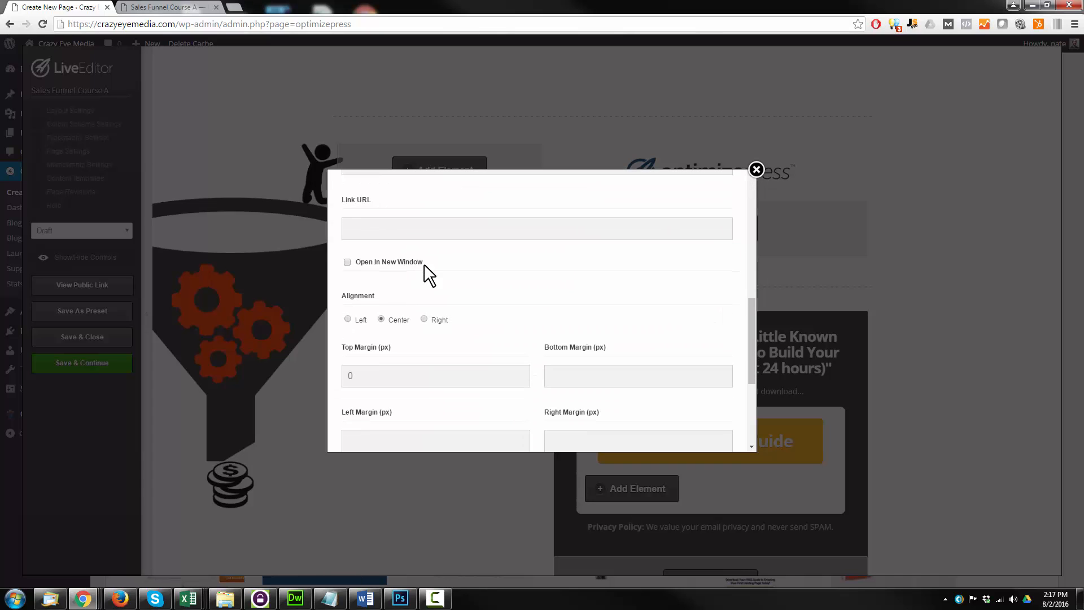
{"action": "scroll", "coordinate": [400, 254], "scroll_direction": "down", "scroll_amount": 1}
{"action": "scroll", "coordinate": [346, 237], "scroll_direction": "down", "scroll_amount": 3}
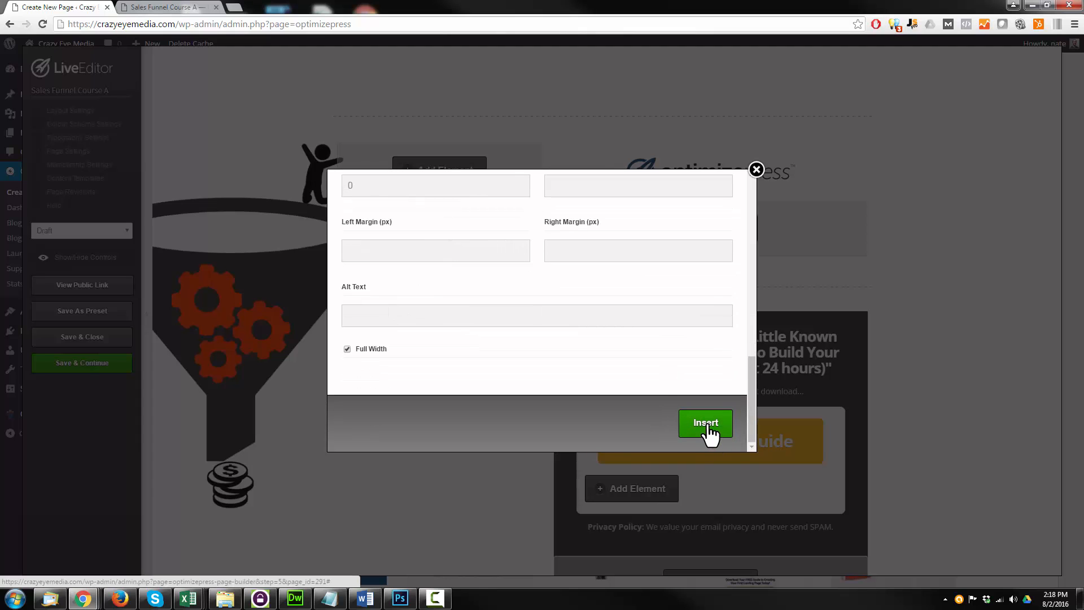
{"action": "left_click", "coordinate": [706, 436]}
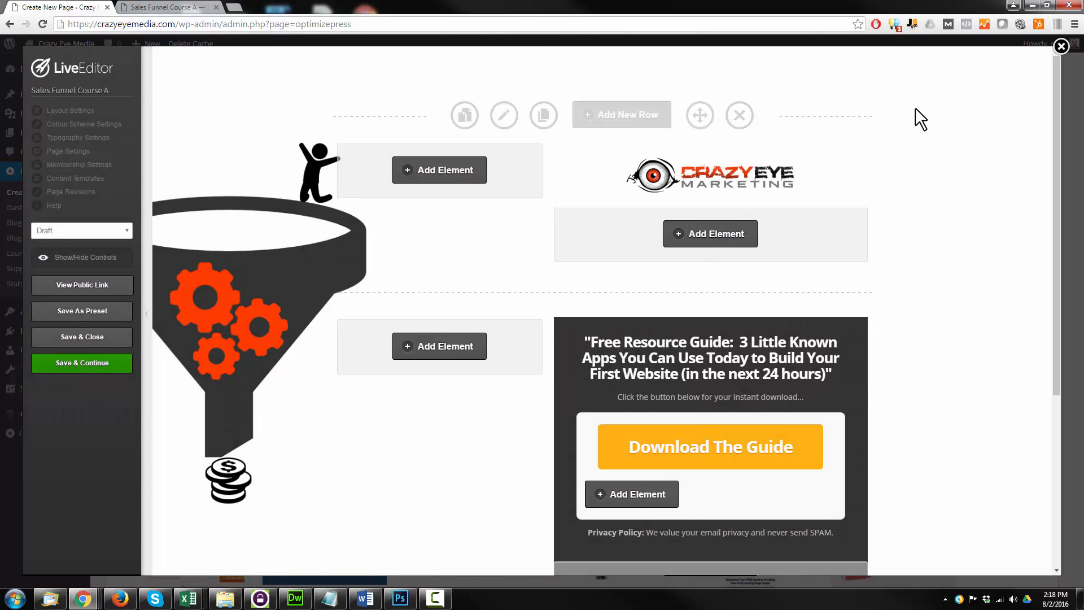
Replace the headline with "FREE SALES FUNNEL TRAINING" and "How to build a sales funnel that 'ADAPTS' to your subscribers' interests and increases CTR by 632.68%!"
{"action": "scroll", "coordinate": [908, 222], "scroll_direction": "down", "scroll_amount": 1}
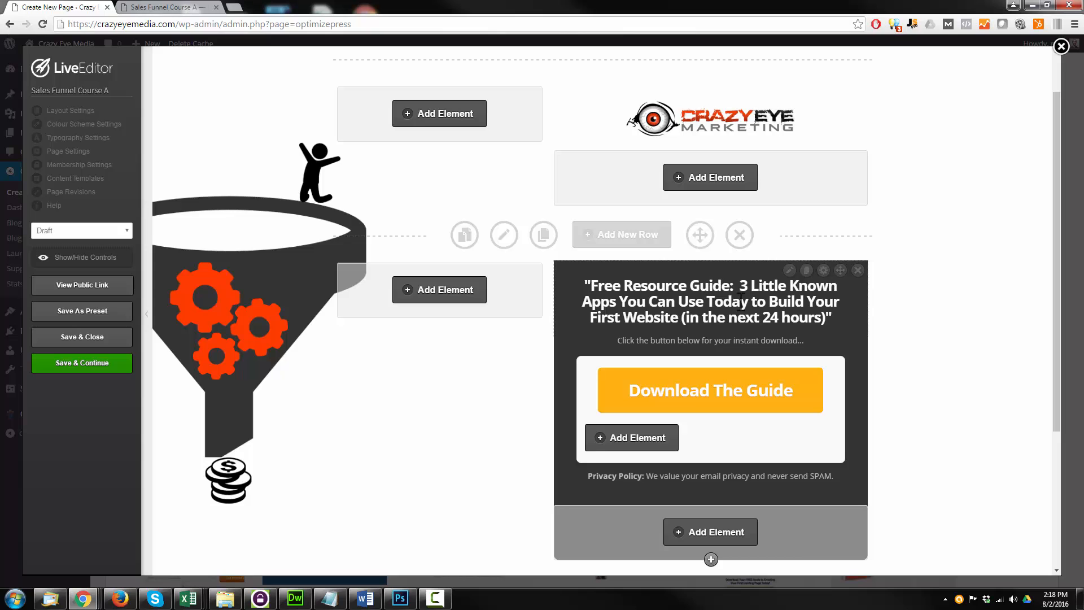
{"action": "left_click", "coordinate": [789, 270]}
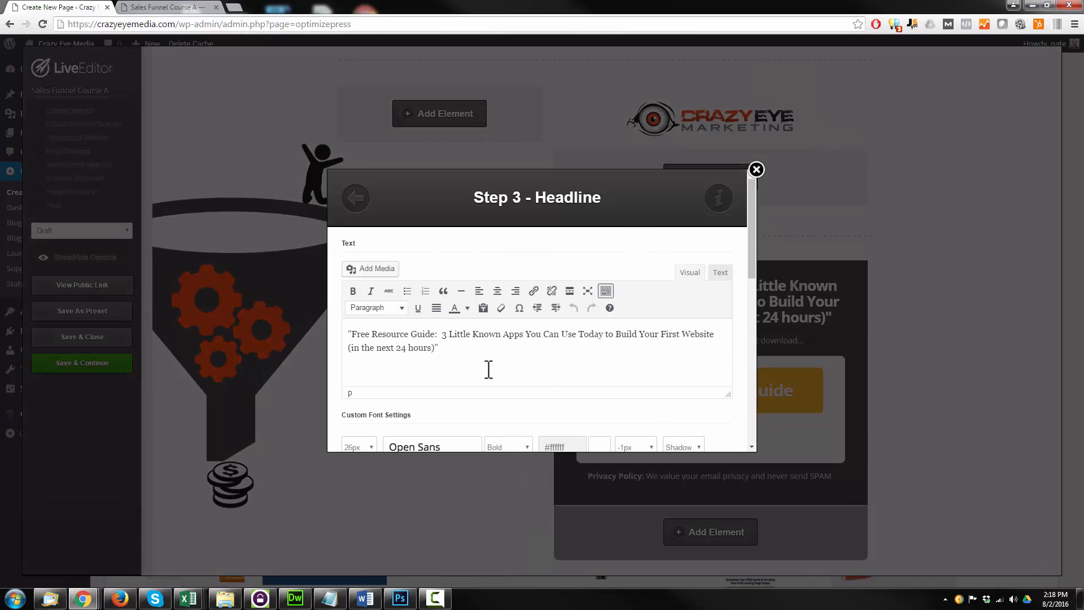
{"action": "key", "text": "ctrl+a"}
{"action": "type", "text": "FREE SALES FUNNEL TRAINING How to build a sales funnel that \"ADAPTS\" to your subscribers' interests and increases CTR by 632.28%!"}
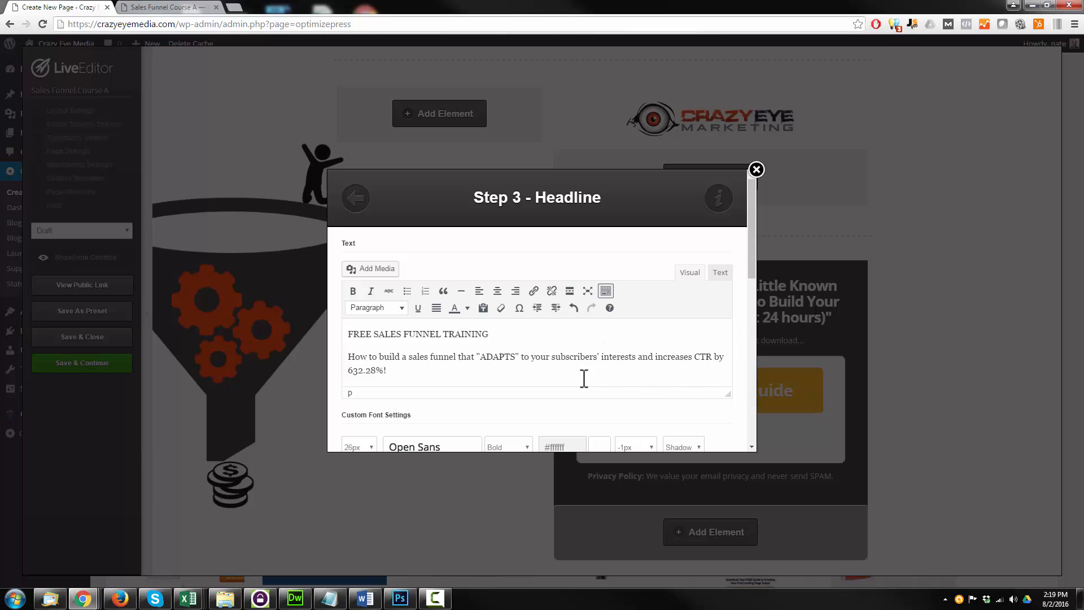
{"action": "left_click", "coordinate": [372, 371]}
{"action": "key", "text": "BackSpace"}
{"action": "type", "text": "6"}
{"action": "scroll", "coordinate": [478, 356], "scroll_direction": "down", "scroll_amount": 2}
{"action": "scroll", "coordinate": [478, 276], "scroll_direction": "down", "scroll_amount": 3}
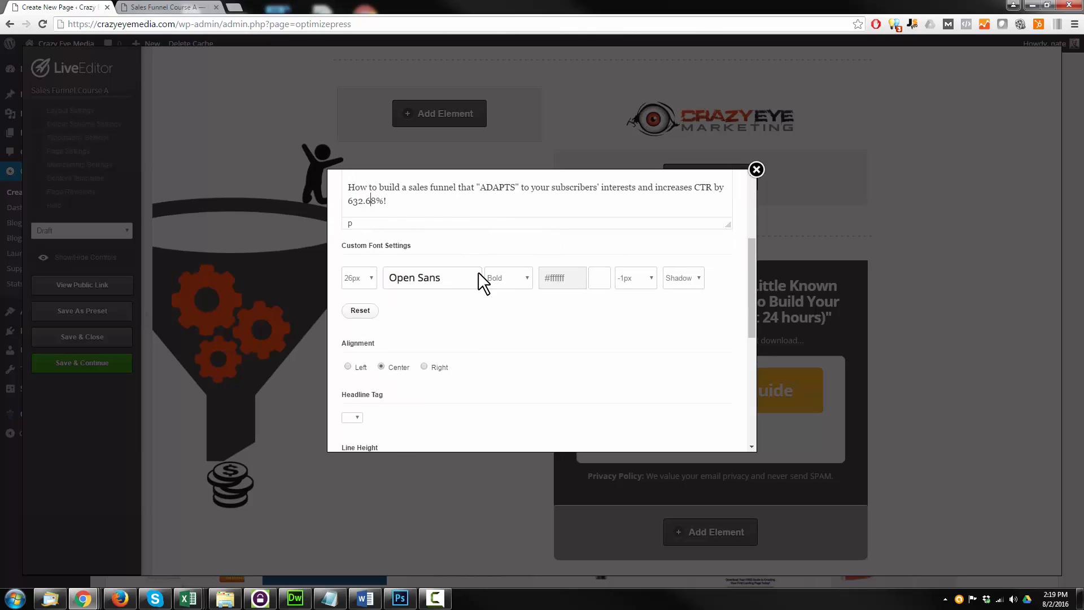
{"action": "scroll", "coordinate": [477, 299], "scroll_direction": "down", "scroll_amount": 3}
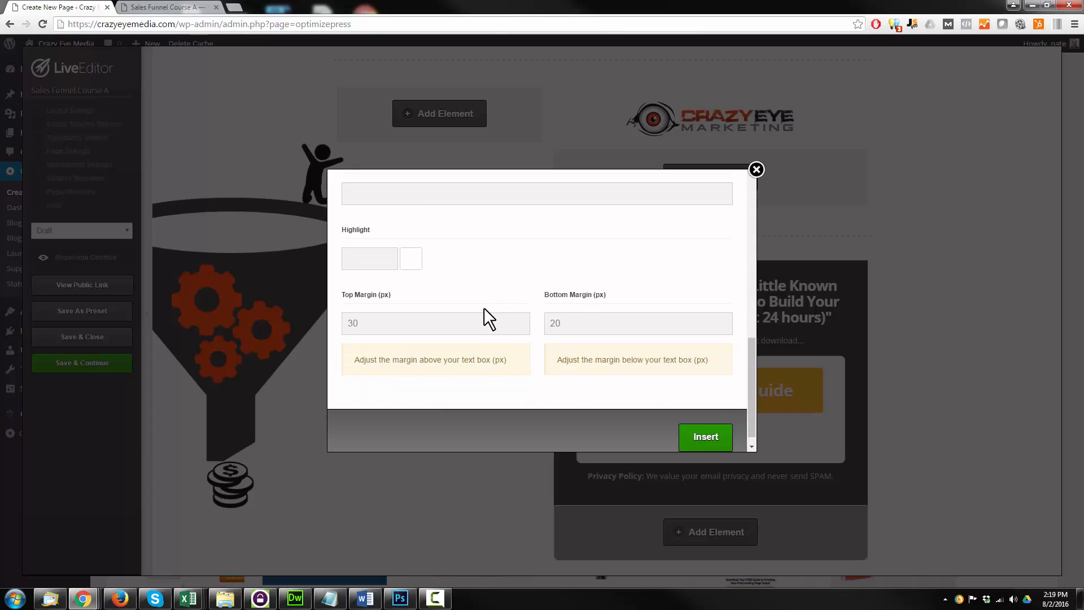
{"action": "left_click", "coordinate": [706, 423]}
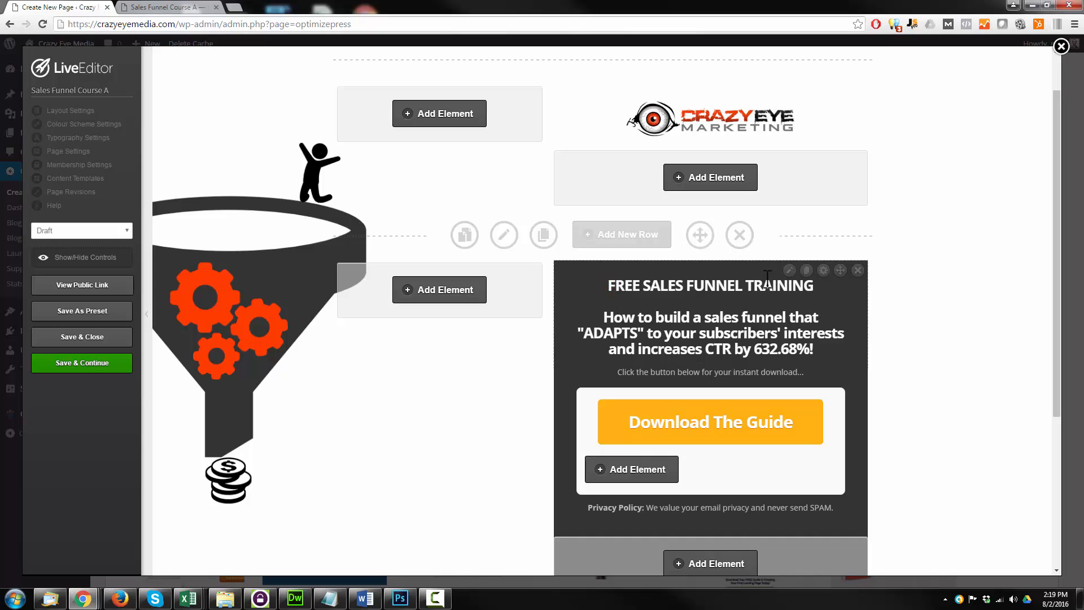
Underline the headline's first line, FREE SALES FUNNEL TRAINING, and update the headline element
{"action": "left_click", "coordinate": [791, 268]}
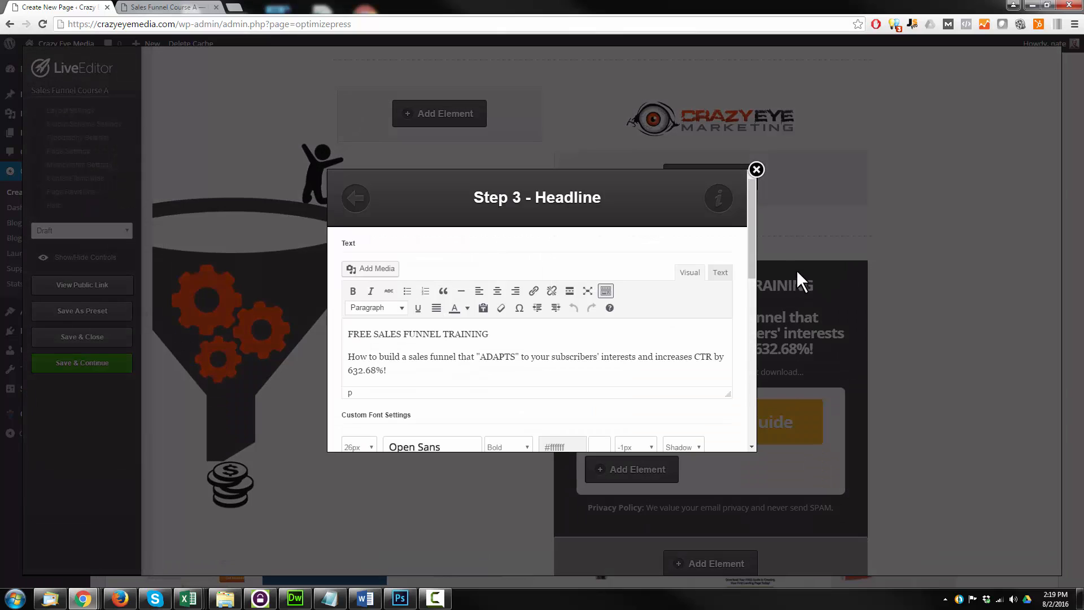
{"action": "left_click_drag", "start_coordinate": [506, 334], "coordinate": [339, 332]}
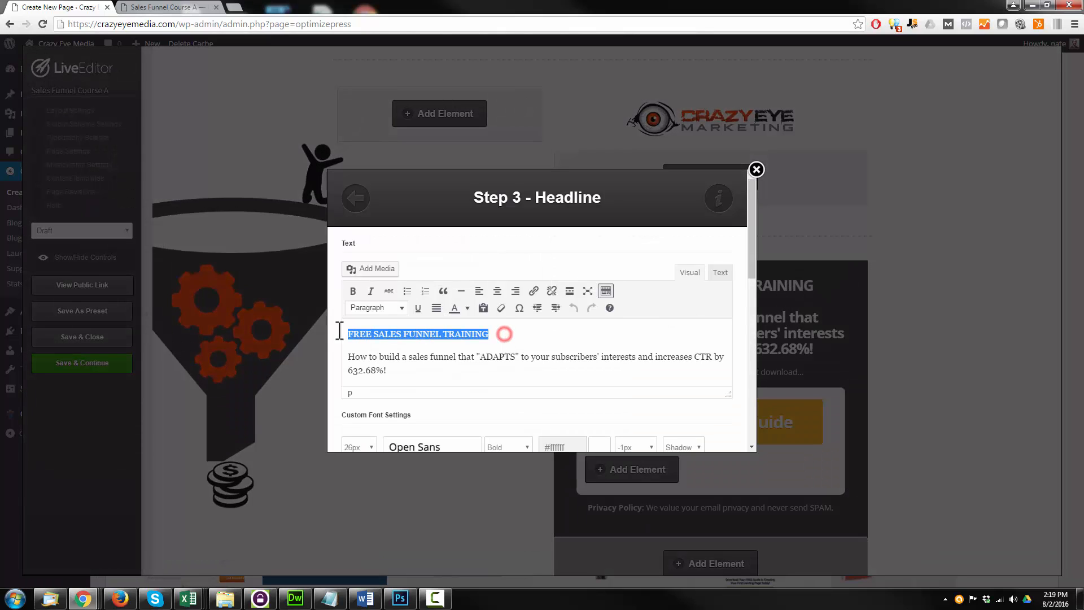
{"action": "left_click", "coordinate": [418, 308]}
{"action": "scroll", "coordinate": [611, 304], "scroll_direction": "down", "scroll_amount": 1}
{"action": "scroll", "coordinate": [661, 333], "scroll_direction": "down", "scroll_amount": 10}
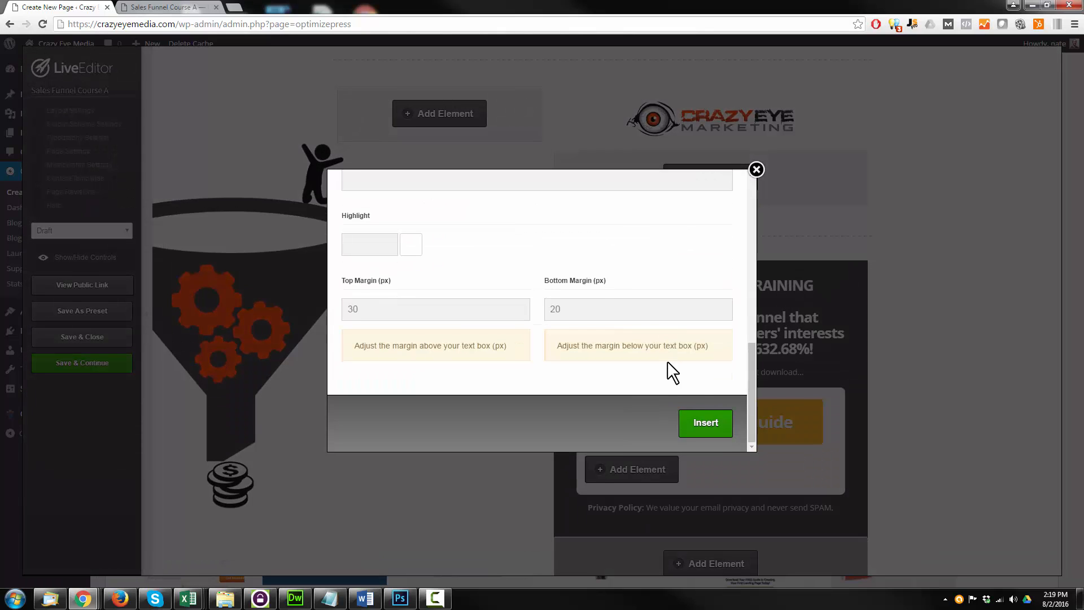
{"action": "left_click", "coordinate": [702, 425]}
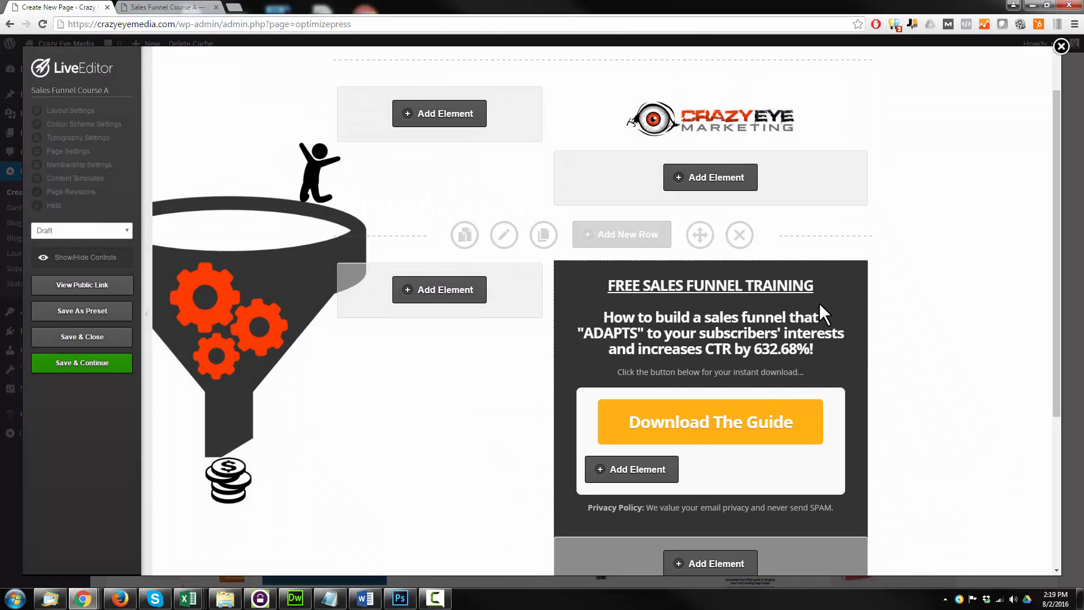
Delete the "Click the button below for your instant download..." text element under the headline
{"action": "scroll", "coordinate": [845, 302], "scroll_direction": "down", "scroll_amount": 1}
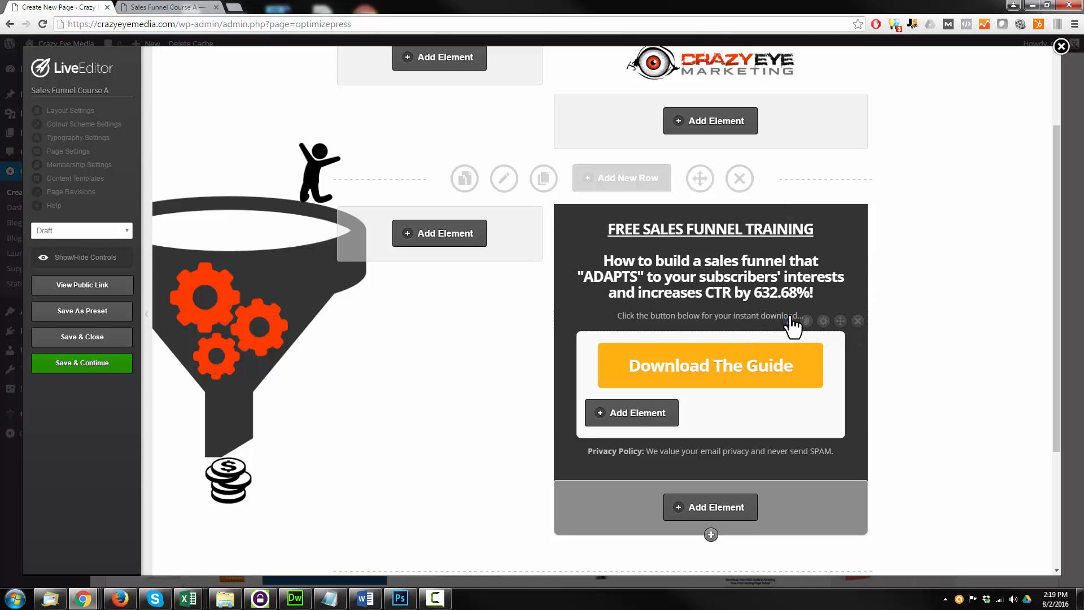
{"action": "left_click", "coordinate": [857, 321]}
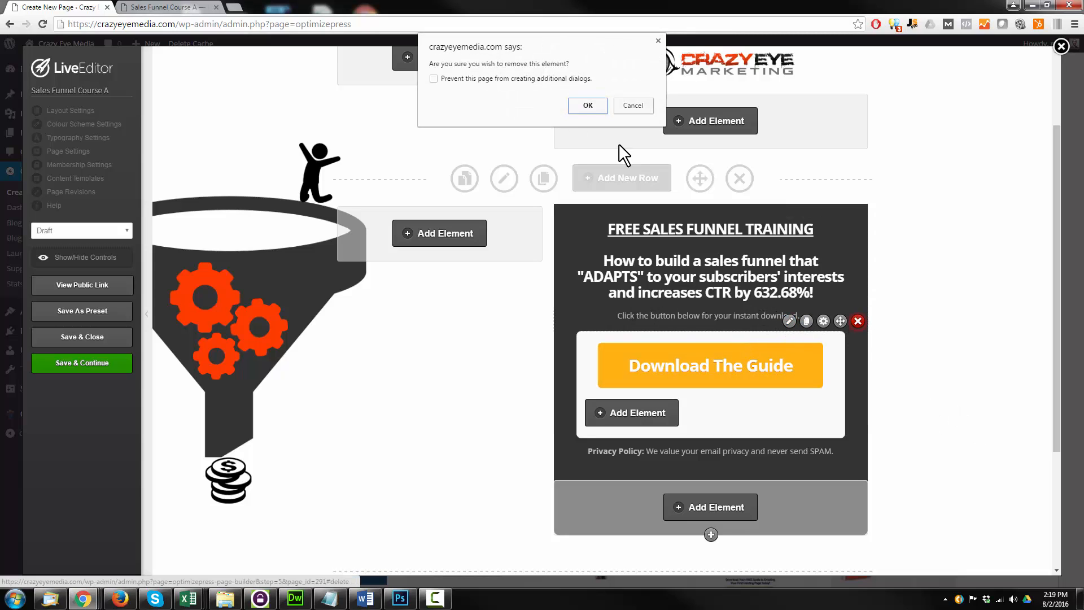
{"action": "left_click", "coordinate": [587, 105]}
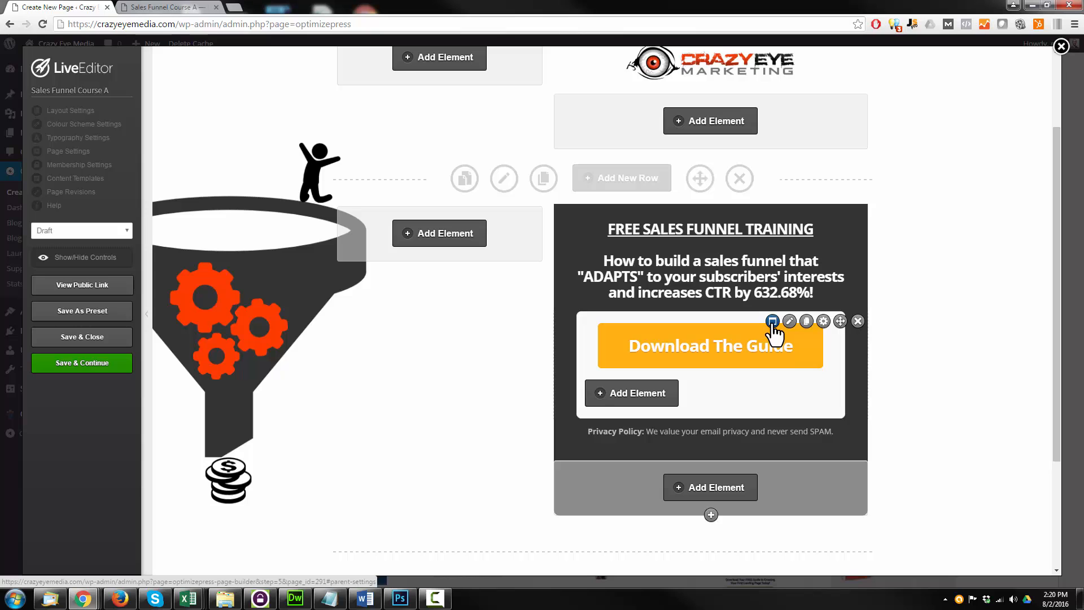
Open the Download The Guide button's OverlayOptimizer settings, review the available button styles and choose Button Designer
{"action": "left_click", "coordinate": [772, 321]}
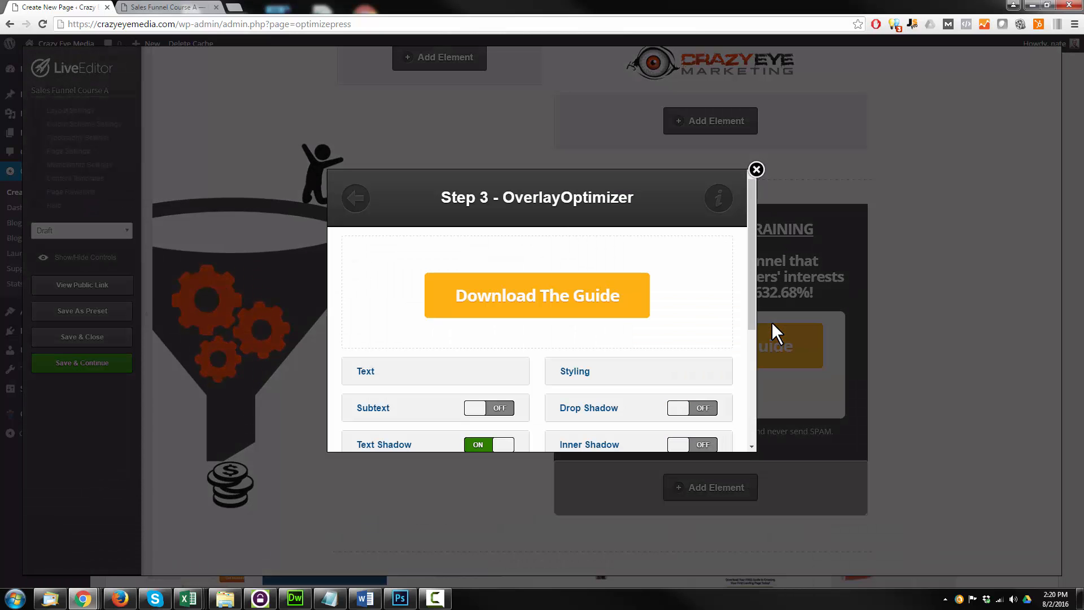
{"action": "scroll", "coordinate": [642, 295], "scroll_direction": "down", "scroll_amount": 3}
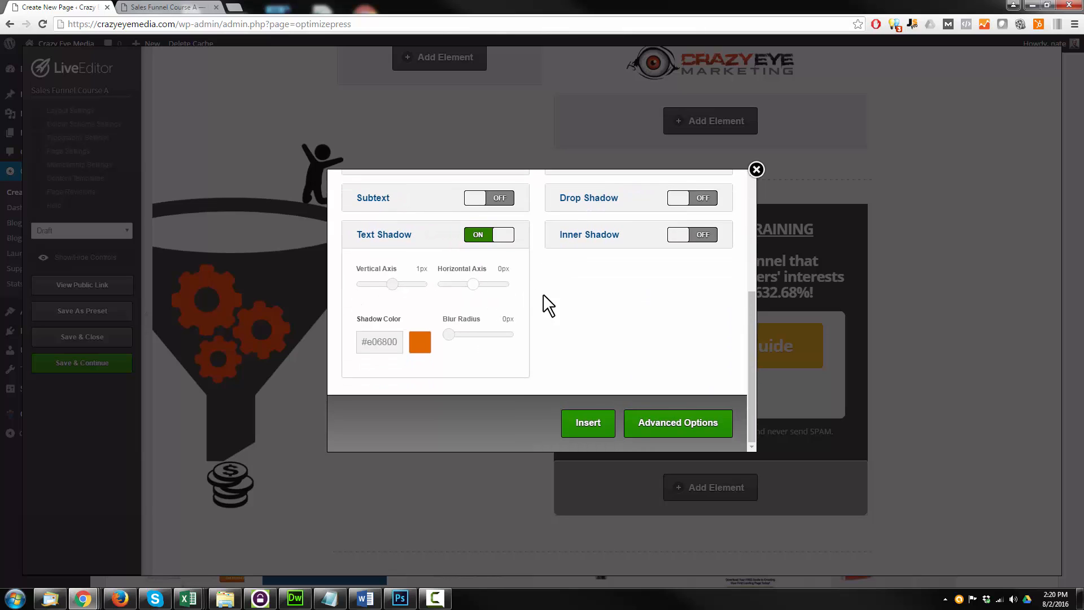
{"action": "scroll", "coordinate": [570, 333], "scroll_direction": "up", "scroll_amount": 5}
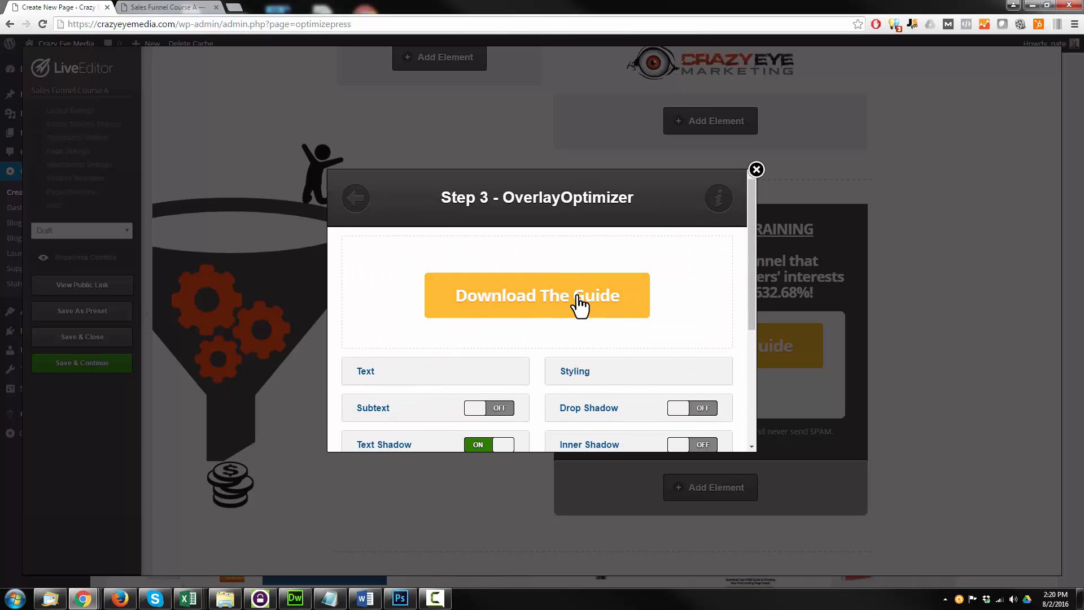
{"action": "left_click", "coordinate": [356, 199]}
{"action": "scroll", "coordinate": [587, 289], "scroll_direction": "down", "scroll_amount": 8}
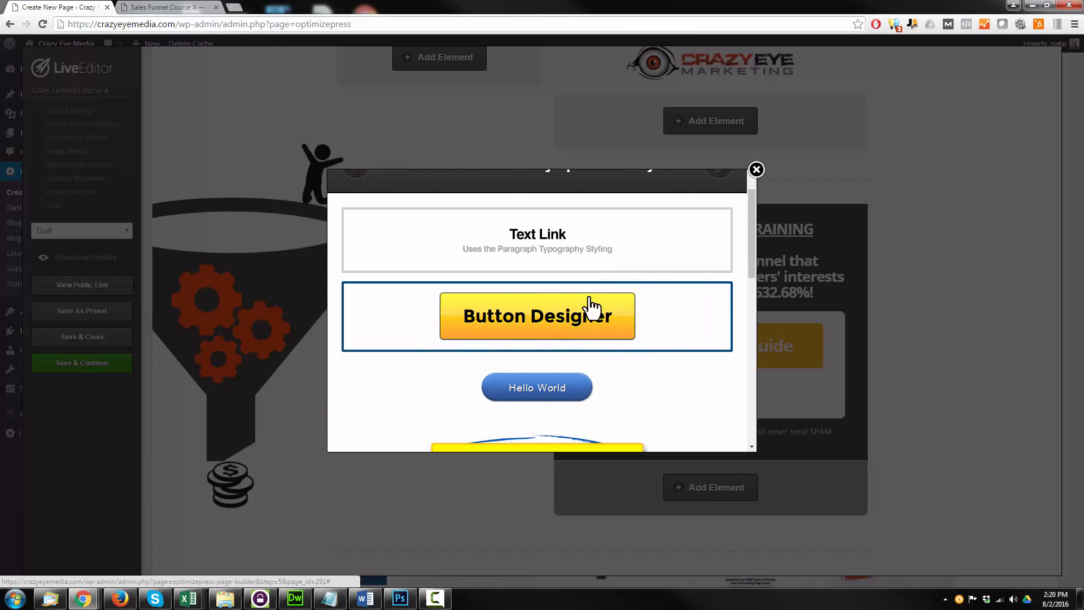
{"action": "scroll", "coordinate": [572, 333], "scroll_direction": "down", "scroll_amount": 2}
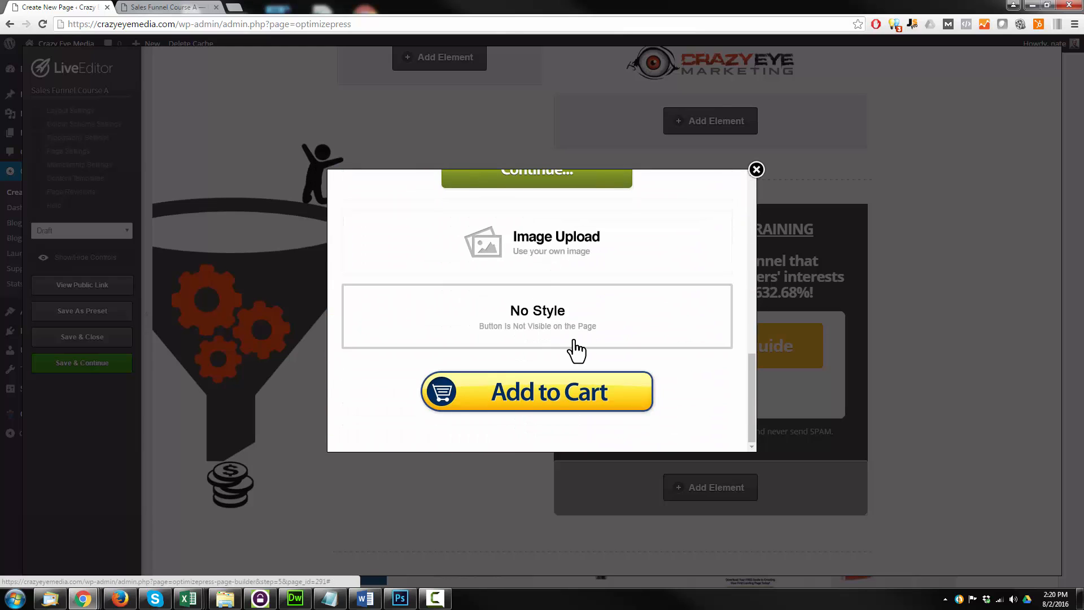
{"action": "scroll", "coordinate": [580, 389], "scroll_direction": "up", "scroll_amount": 10}
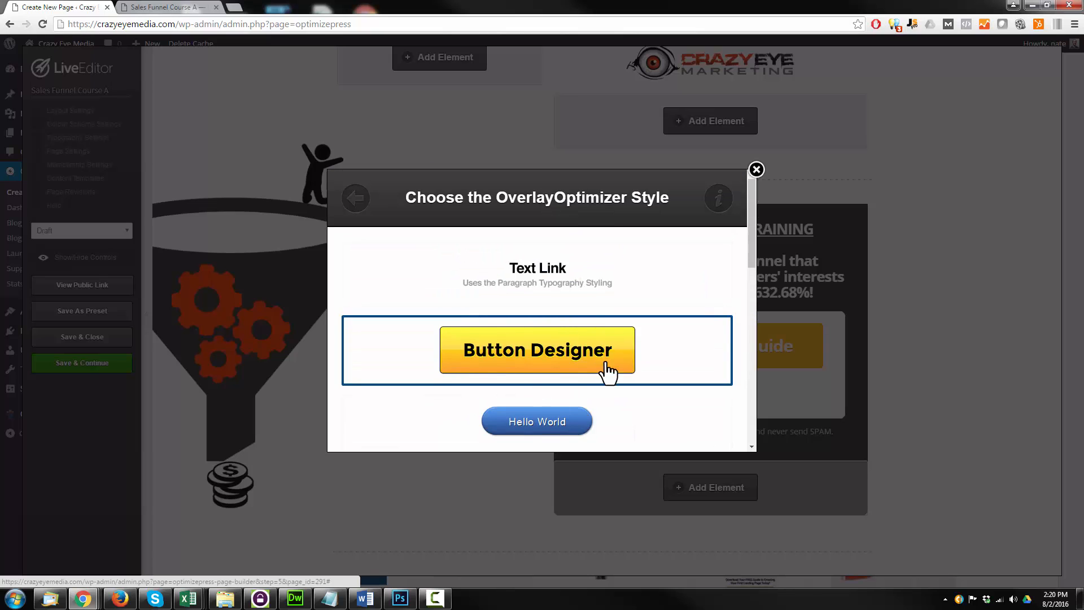
{"action": "left_click", "coordinate": [558, 354]}
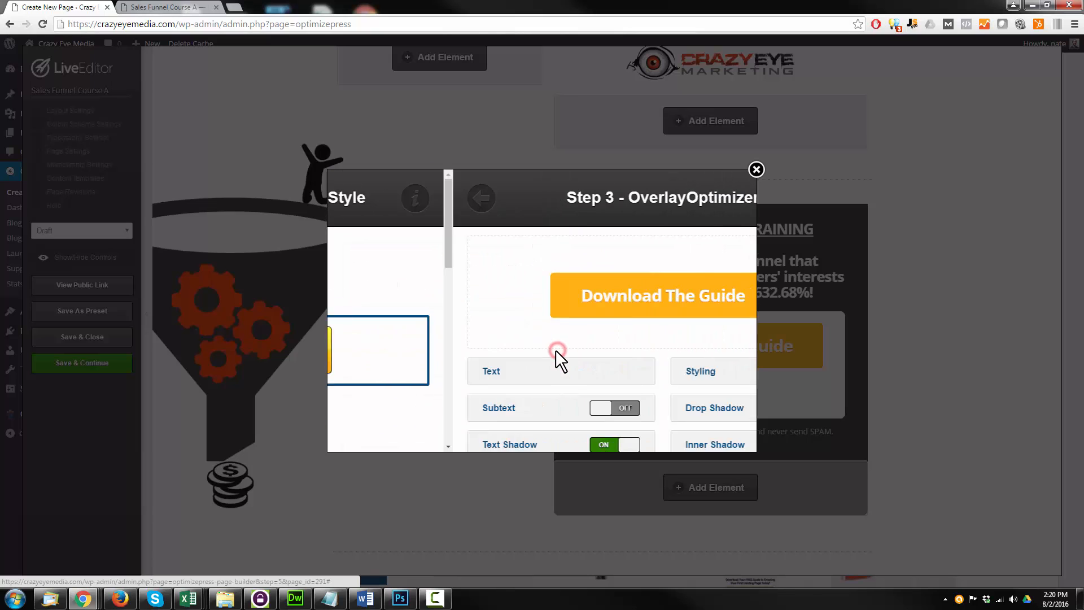
Restyle the overlay button as a red-orange "Get Instant Access!" at 30px with a 3px black drop shadow, 10px blur and 50% opacity, and insert it
{"action": "scroll", "coordinate": [452, 288], "scroll_direction": "down", "scroll_amount": 2}
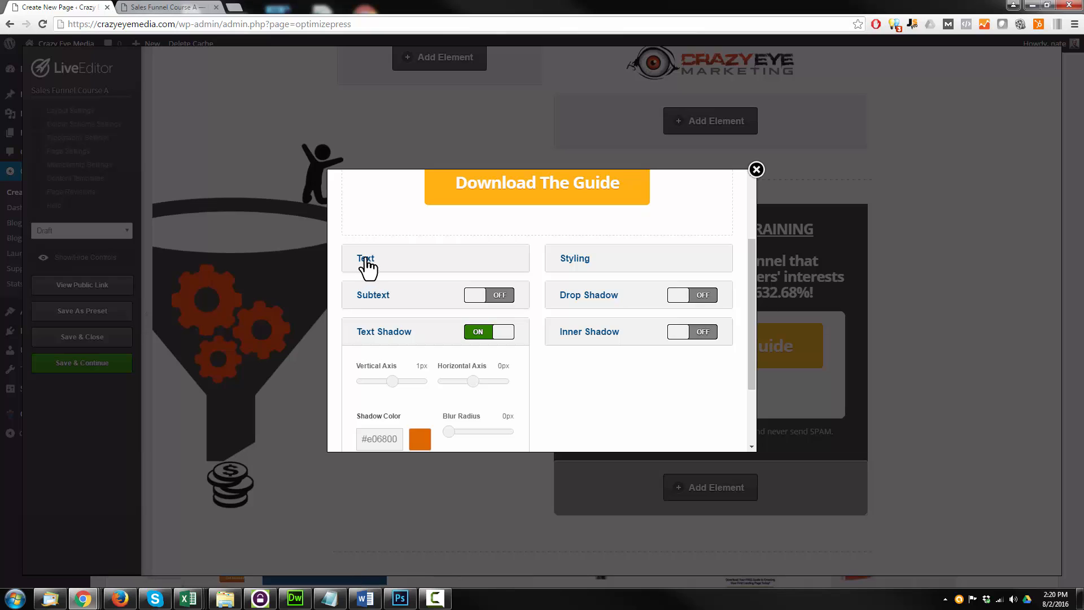
{"action": "left_click", "coordinate": [386, 337]}
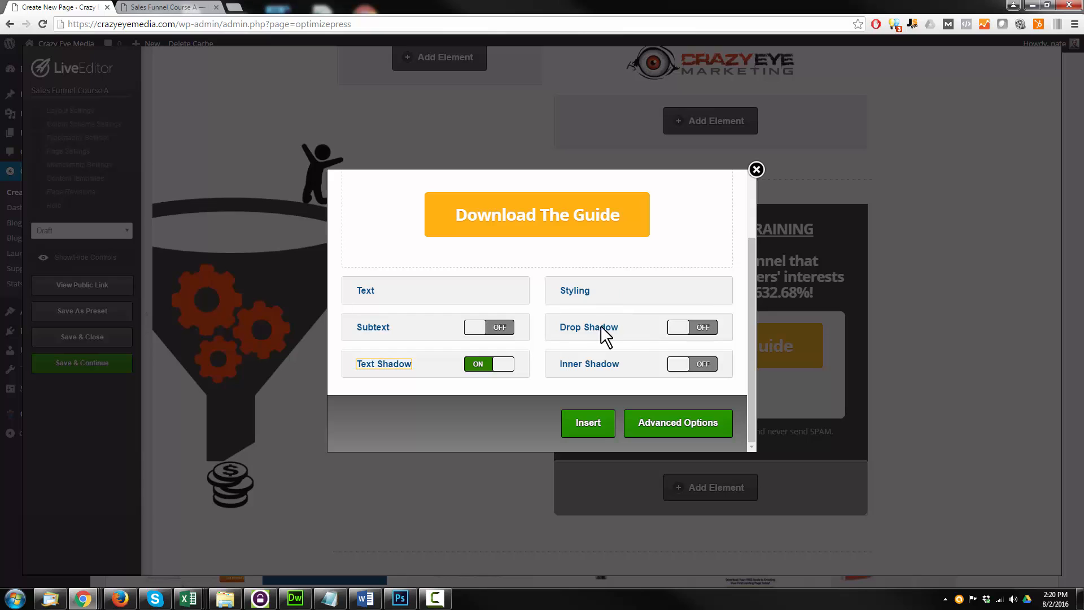
{"action": "left_click", "coordinate": [365, 292]}
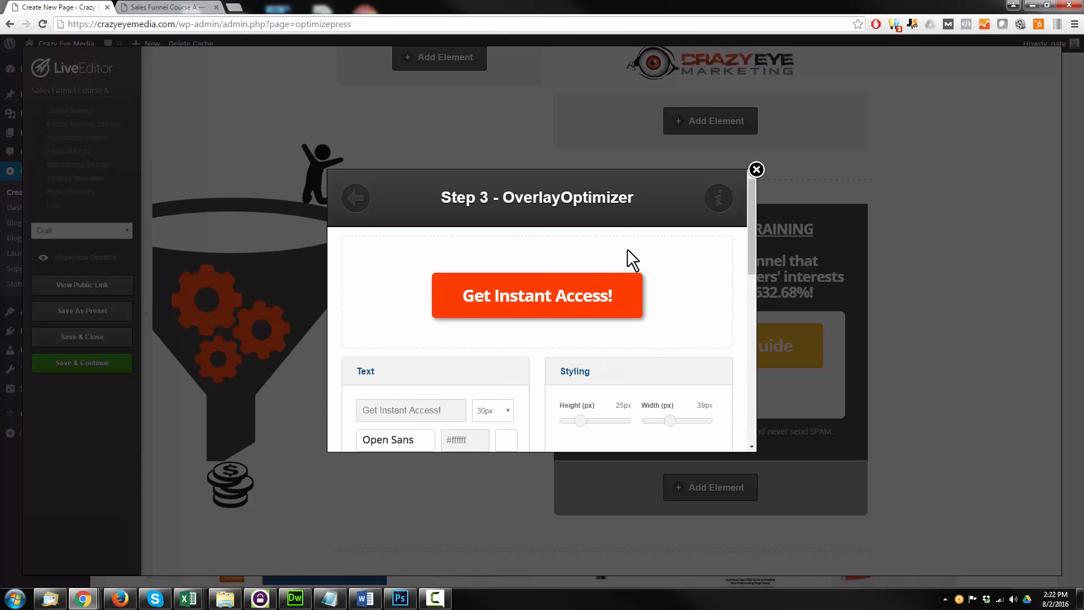
{"action": "scroll", "coordinate": [586, 251], "scroll_direction": "down", "scroll_amount": 10}
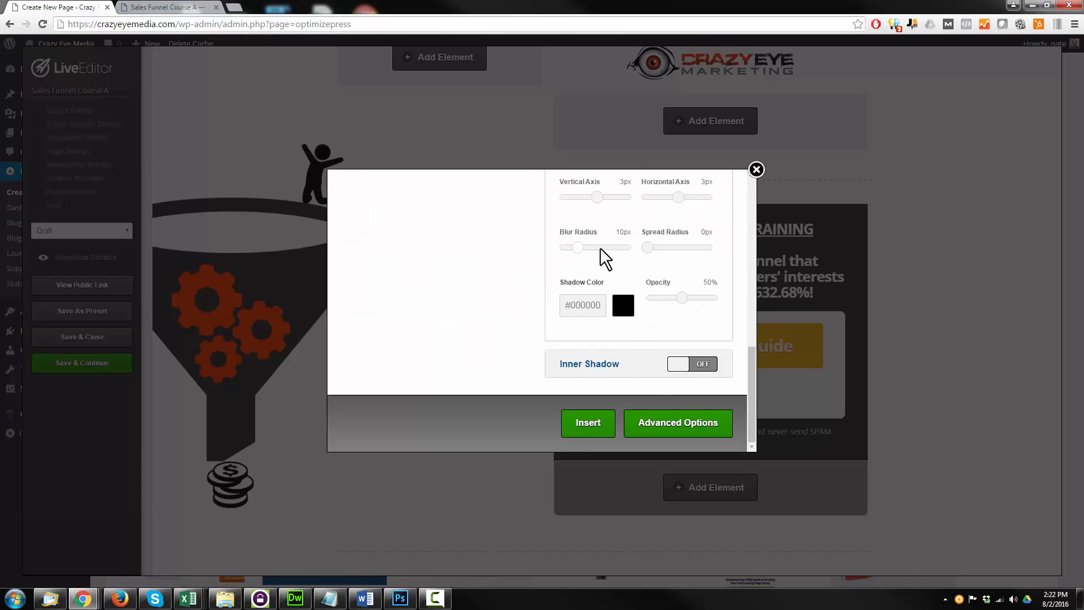
{"action": "left_click", "coordinate": [578, 429]}
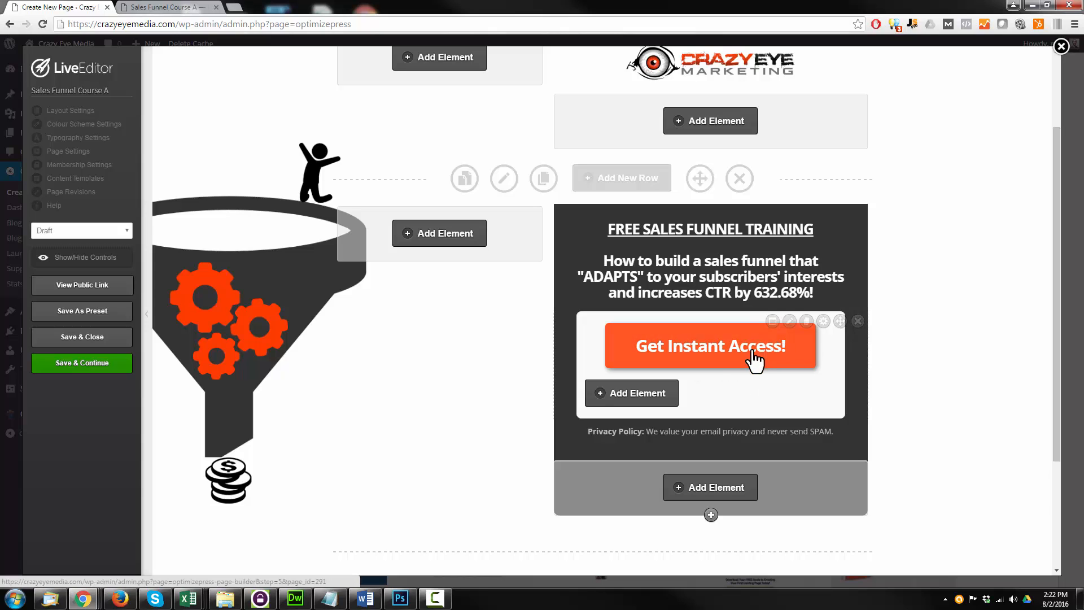
Open the Get Instant Access! button's popup content for editing and check the popup form on the page preview
{"action": "left_click", "coordinate": [789, 321]}
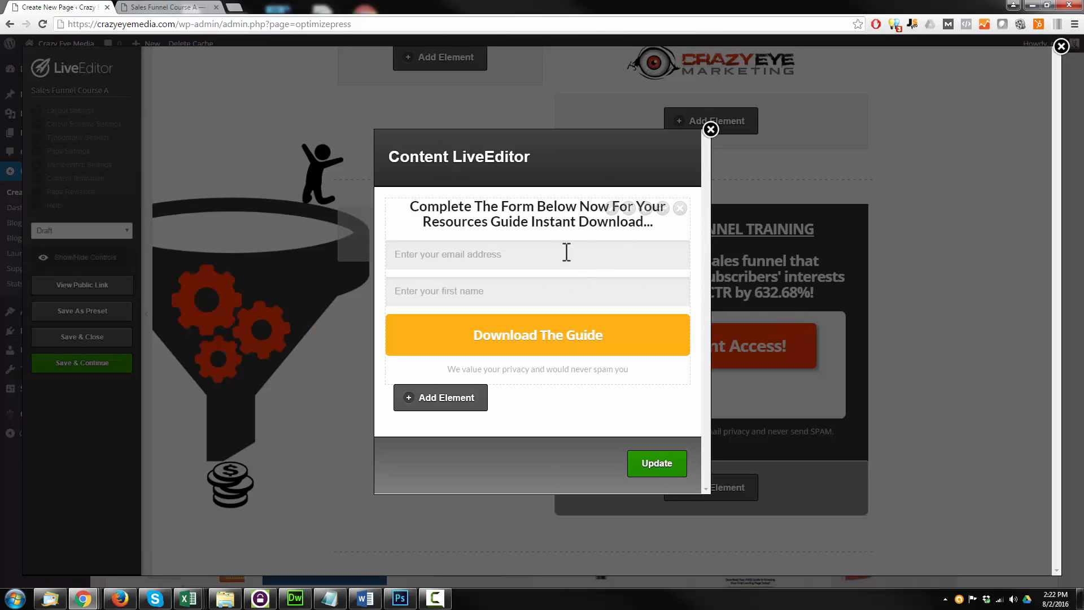
{"action": "left_click", "coordinate": [161, 7]}
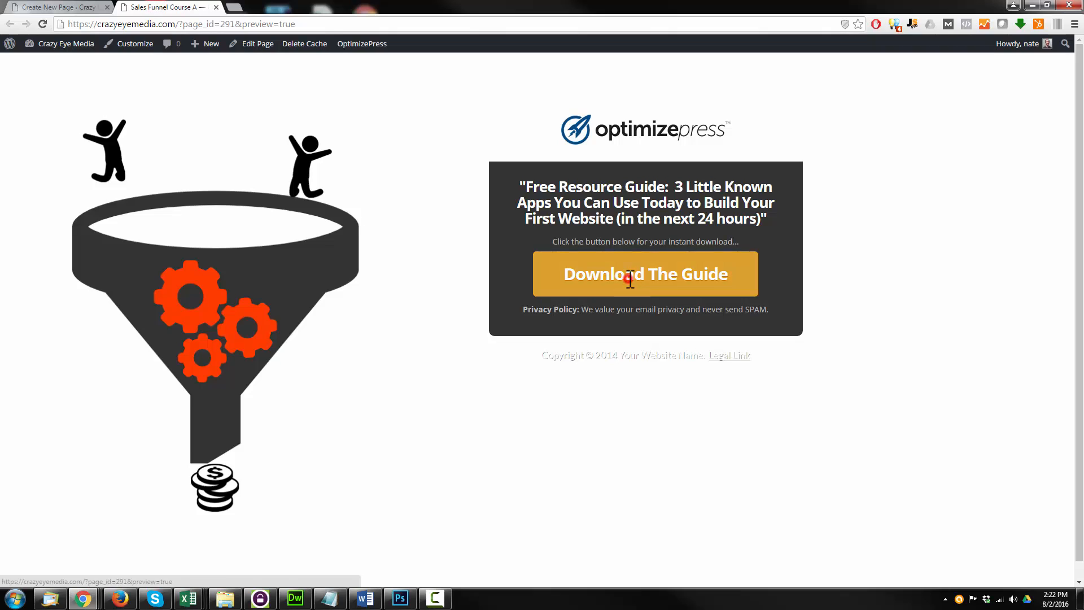
{"action": "left_click", "coordinate": [628, 279]}
{"action": "left_click", "coordinate": [734, 198]}
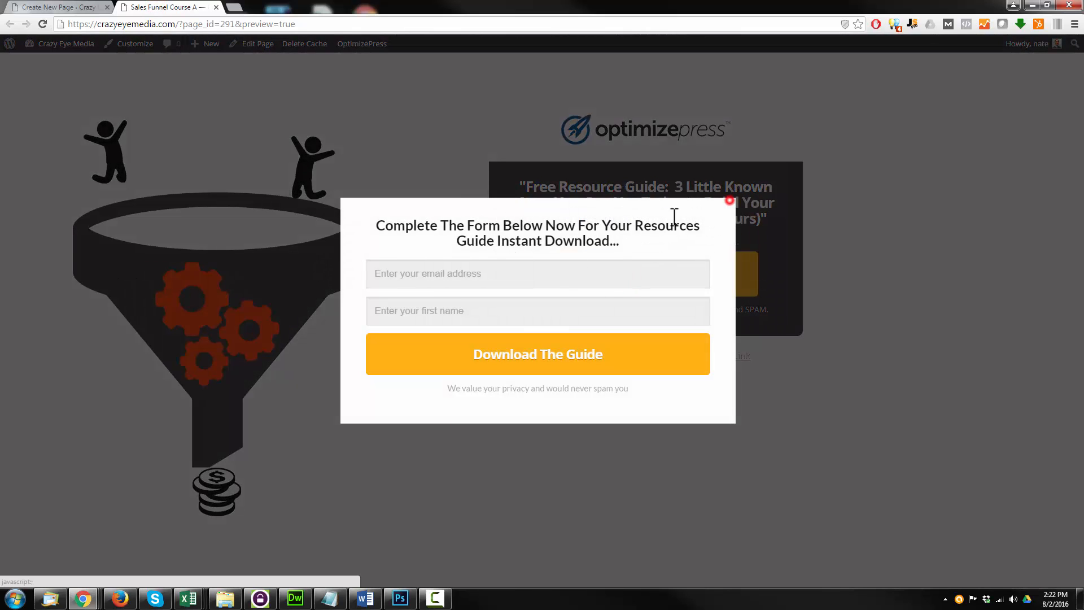
{"action": "left_click", "coordinate": [68, 5]}
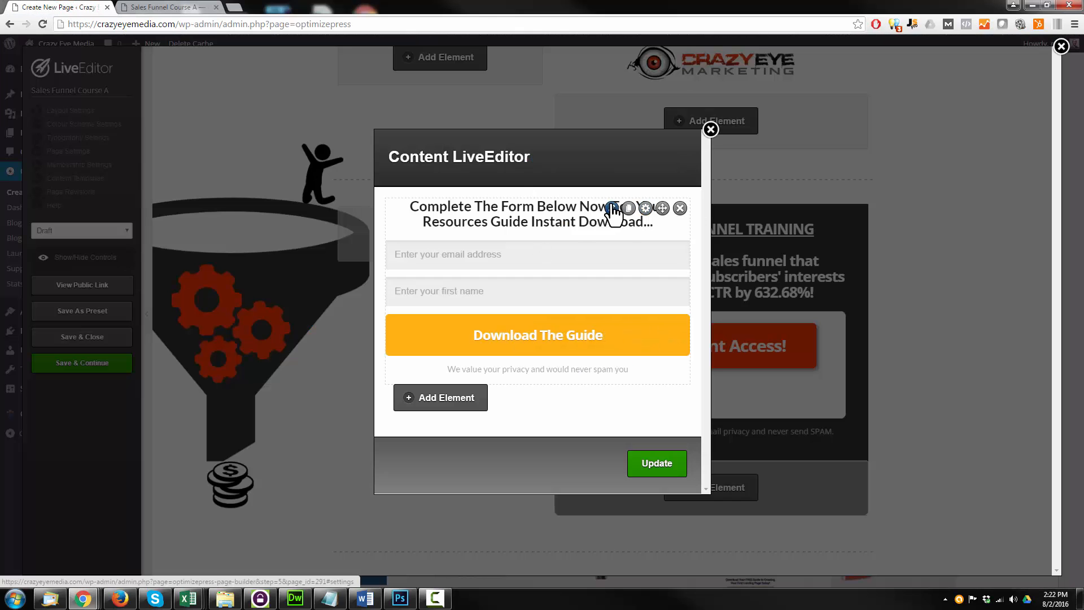
Set the popup opt-in box's integration type to ActiveCampaign with Crazy Eye Marketing as the provider list
{"action": "left_click", "coordinate": [613, 208]}
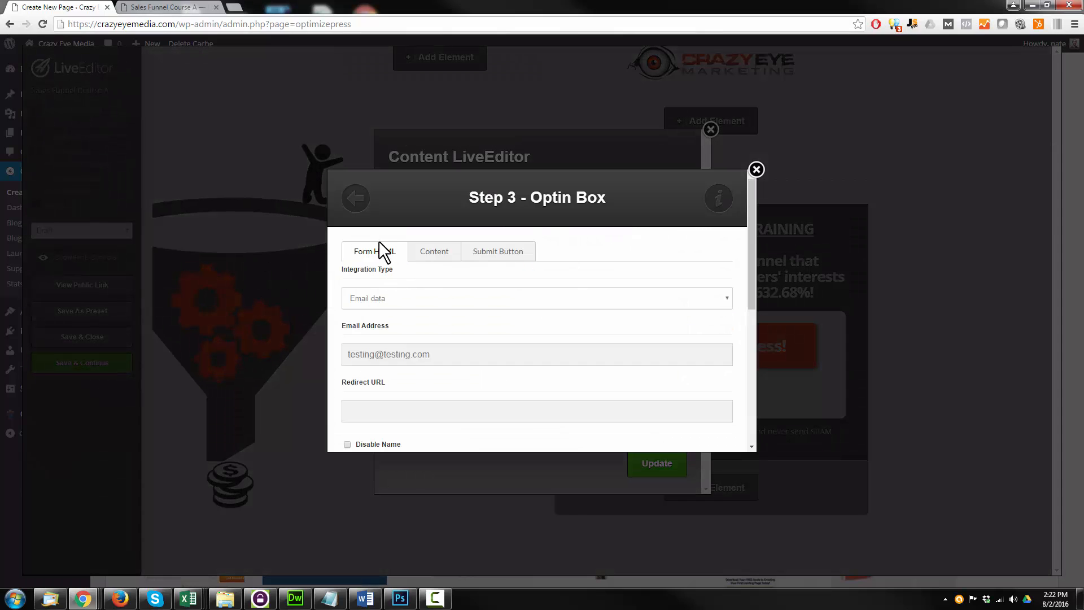
{"action": "scroll", "coordinate": [385, 269], "scroll_direction": "down", "scroll_amount": 1}
{"action": "left_click", "coordinate": [385, 239]}
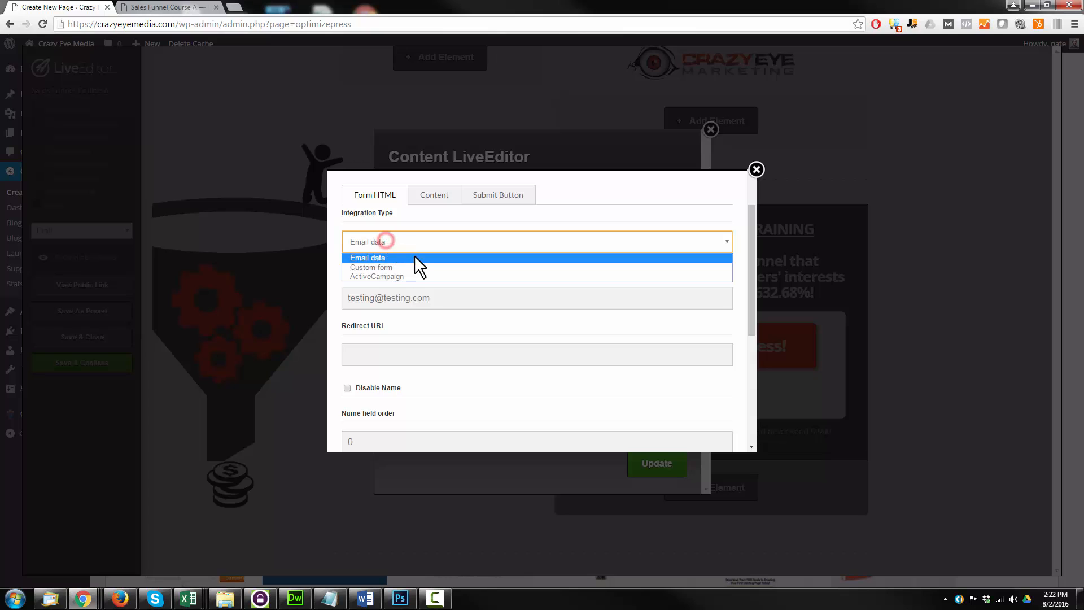
{"action": "left_click", "coordinate": [398, 275]}
{"action": "left_click", "coordinate": [416, 298]}
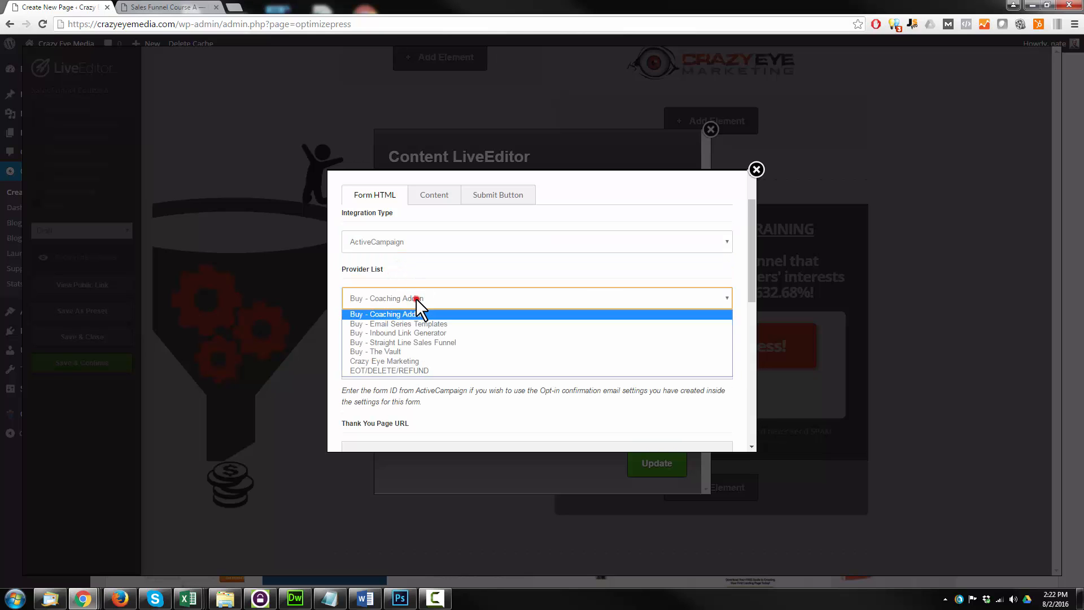
{"action": "left_click", "coordinate": [416, 361]}
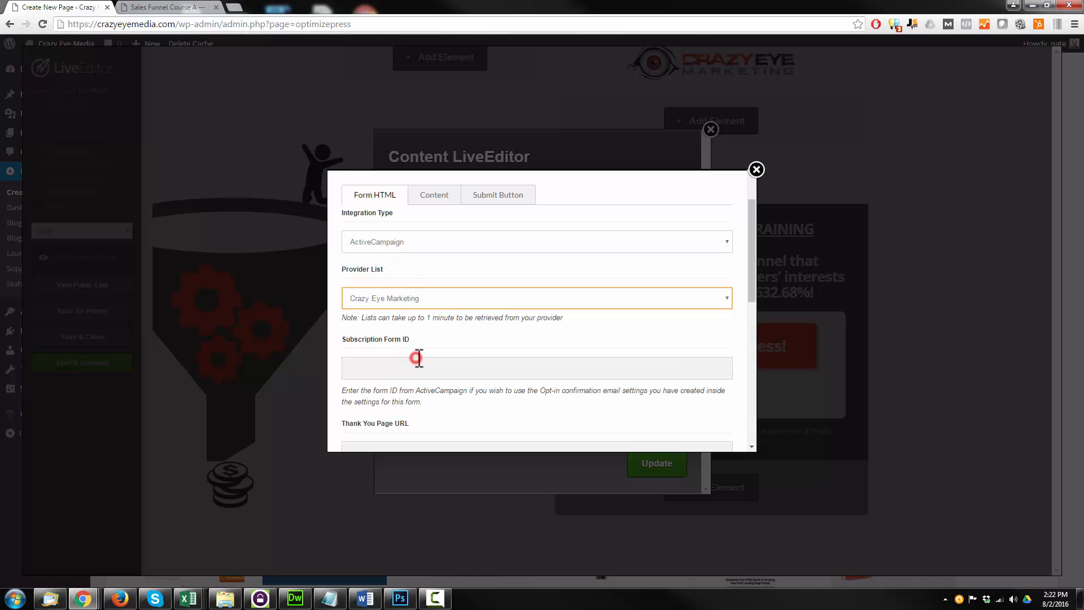
Review the form ID and thank-you page URL settings, and disable the name field in the opt-in form
{"action": "left_click", "coordinate": [457, 335]}
{"action": "scroll", "coordinate": [456, 335], "scroll_direction": "down", "scroll_amount": 1}
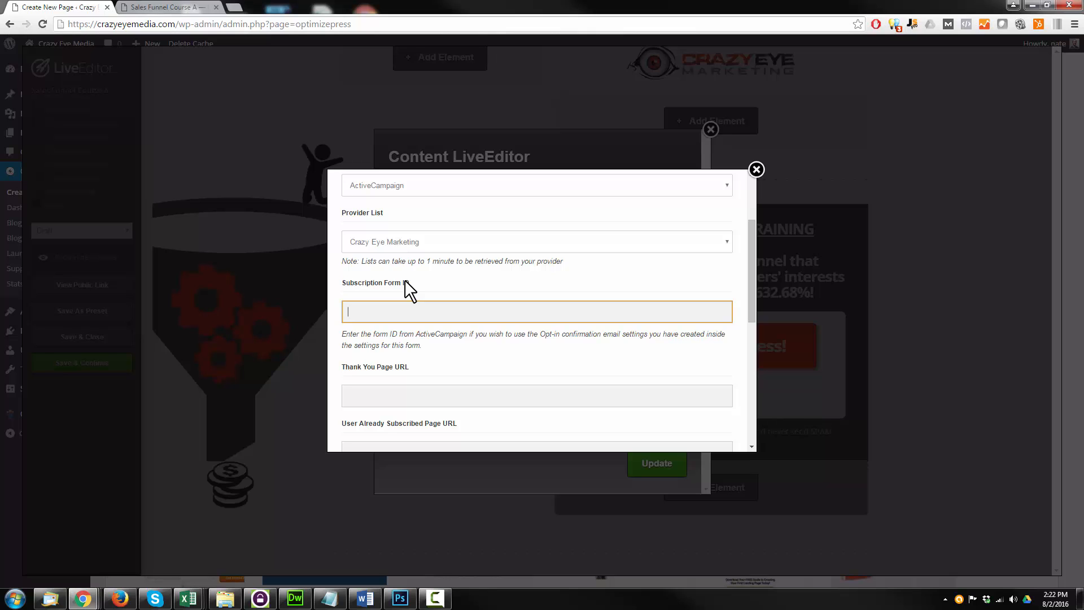
{"action": "scroll", "coordinate": [400, 283], "scroll_direction": "down", "scroll_amount": 1}
{"action": "left_click_drag", "start_coordinate": [361, 310], "coordinate": [434, 319]}
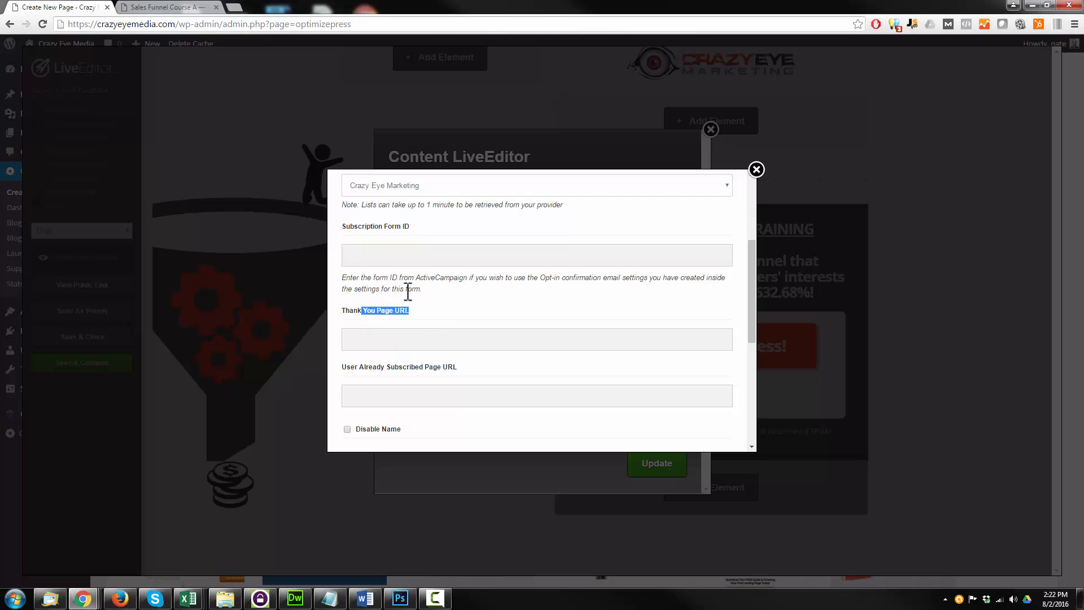
{"action": "scroll", "coordinate": [406, 295], "scroll_direction": "down", "scroll_amount": 1}
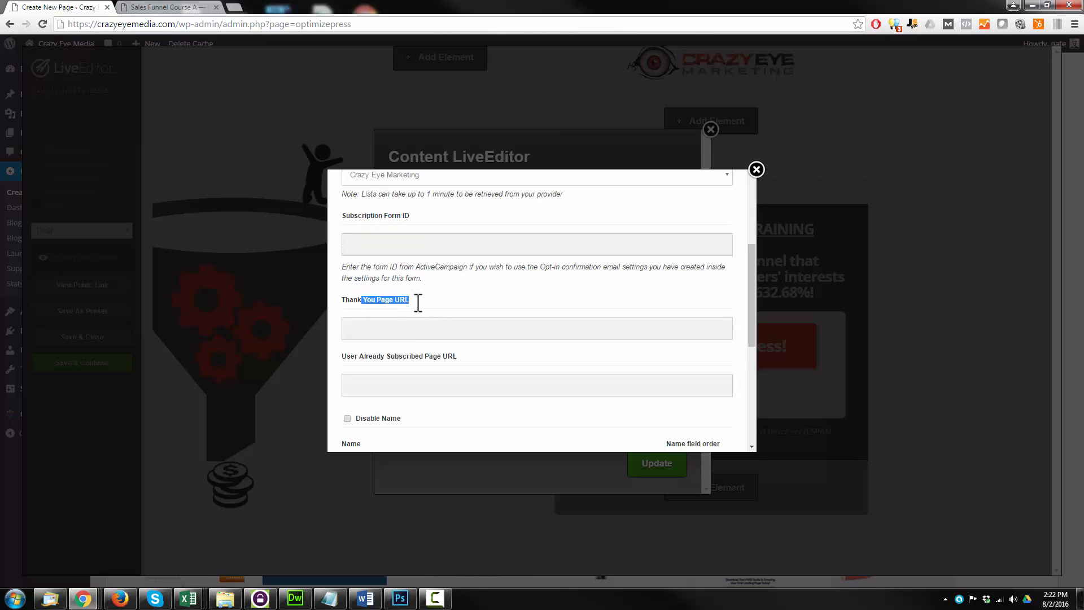
{"action": "scroll", "coordinate": [479, 294], "scroll_direction": "down", "scroll_amount": 3}
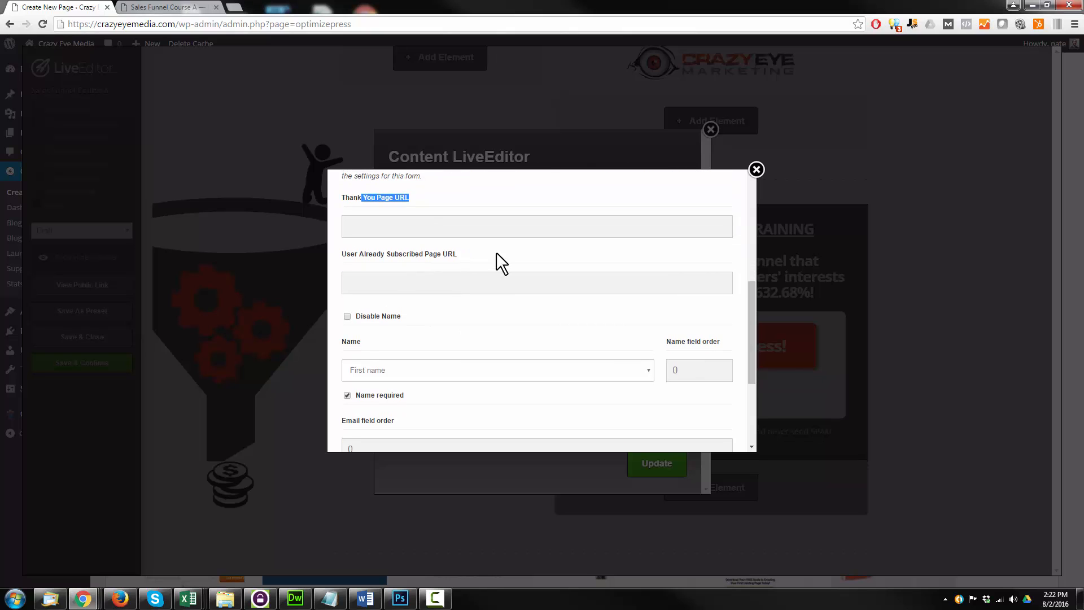
{"action": "scroll", "coordinate": [407, 305], "scroll_direction": "up", "scroll_amount": 1}
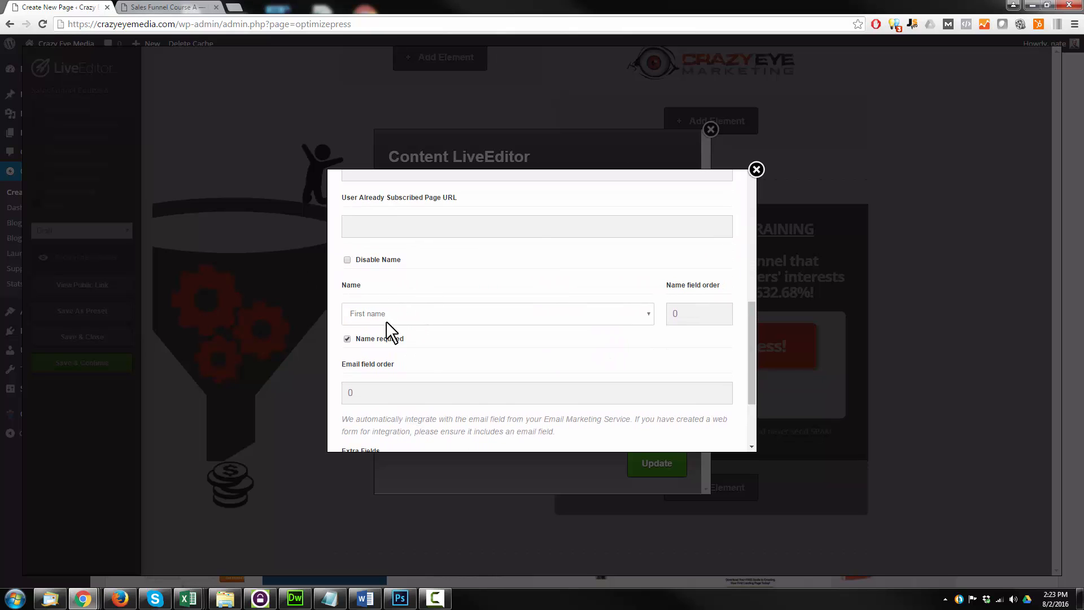
{"action": "left_click", "coordinate": [347, 260]}
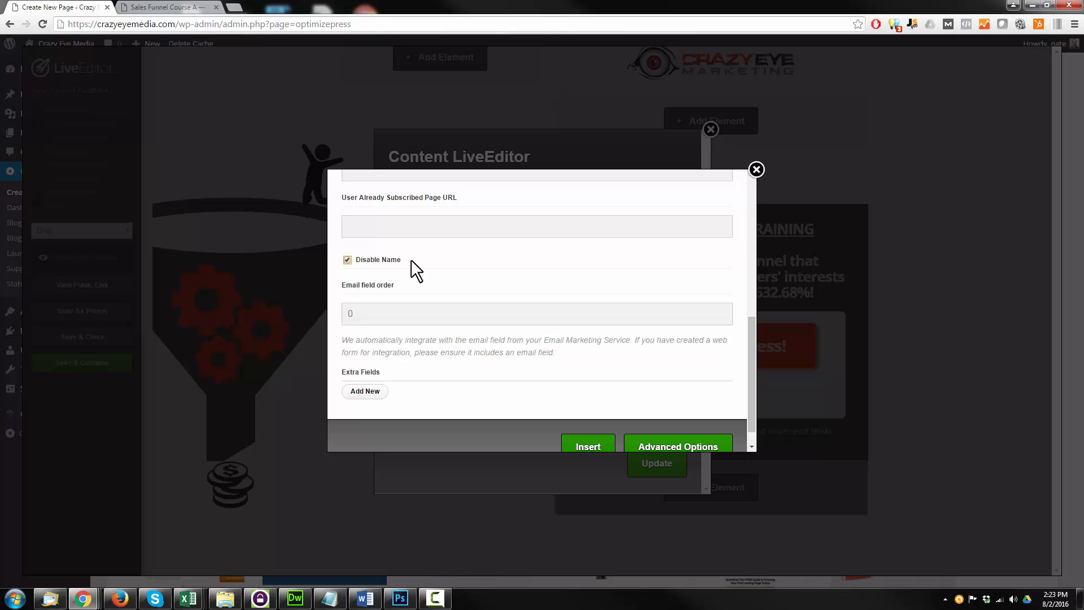
{"action": "scroll", "coordinate": [429, 265], "scroll_direction": "down", "scroll_amount": 1}
Set the opt-in box header to "Enter your email below to receive the free training..." and clear the privacy notice
{"action": "scroll", "coordinate": [474, 330], "scroll_direction": "up", "scroll_amount": 2}
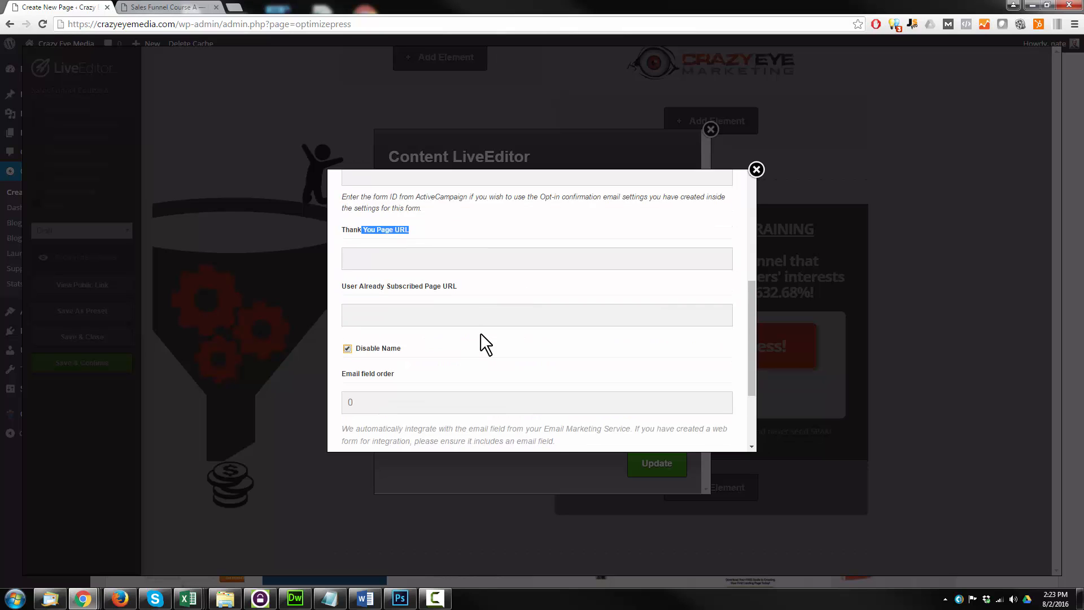
{"action": "scroll", "coordinate": [481, 334], "scroll_direction": "up", "scroll_amount": 5}
{"action": "left_click", "coordinate": [443, 250]}
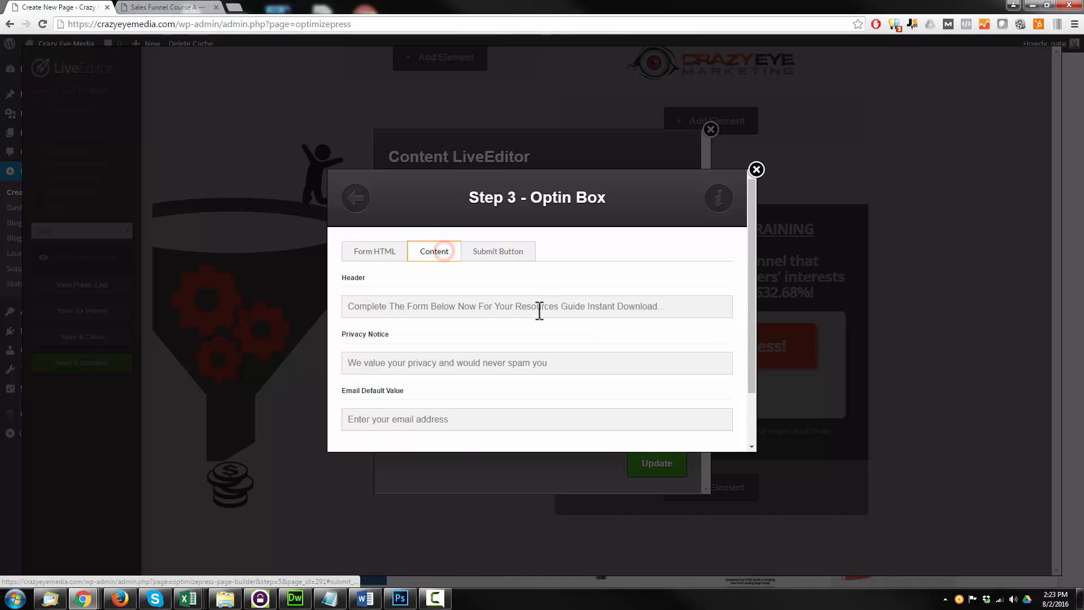
{"action": "scroll", "coordinate": [462, 302], "scroll_direction": "down", "scroll_amount": 1}
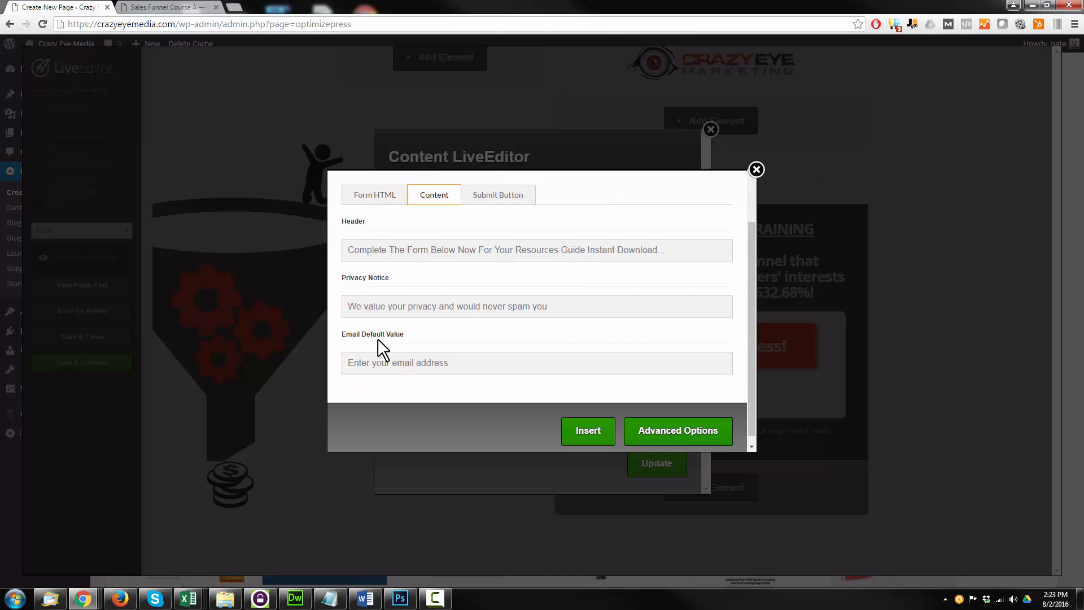
{"action": "left_click", "coordinate": [351, 250]}
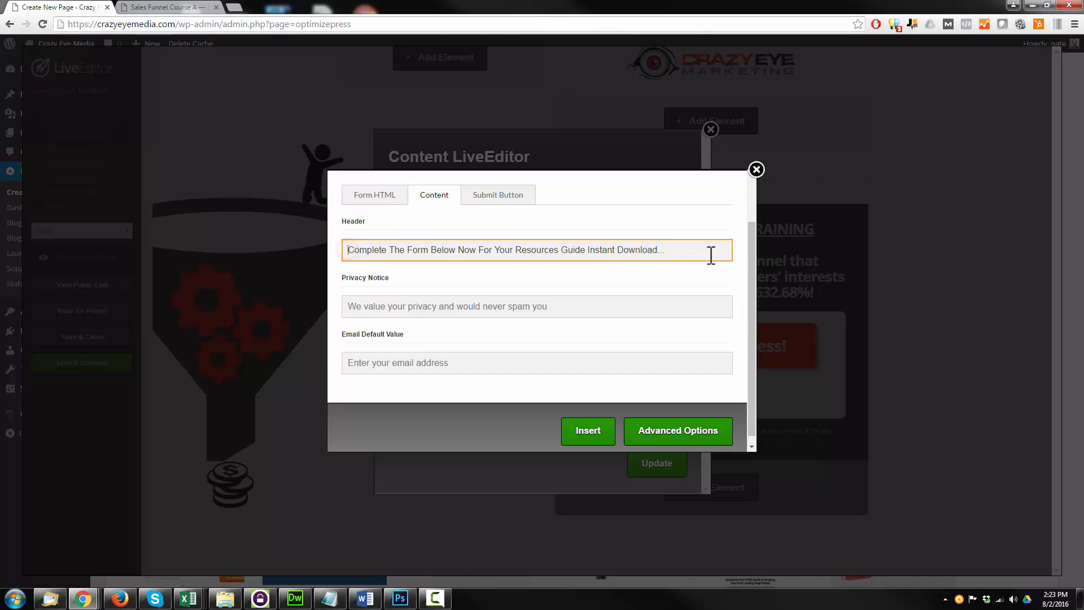
{"action": "triple_click", "coordinate": [695, 249]}
{"action": "key", "text": "BackSpace"}
{"action": "triple_click", "coordinate": [612, 306]}
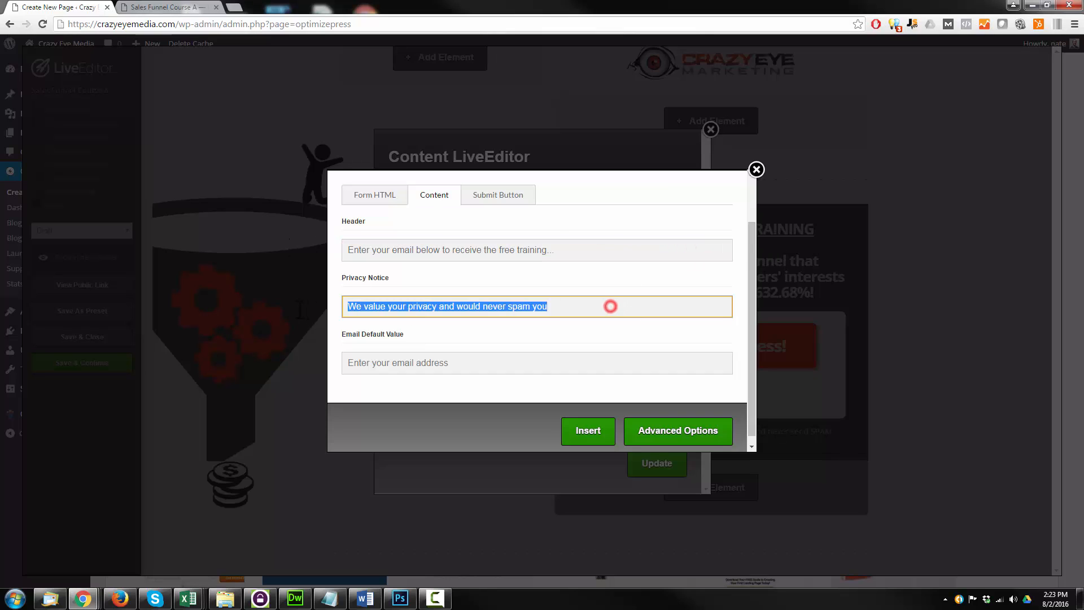
{"action": "key", "text": "BackSpace"}
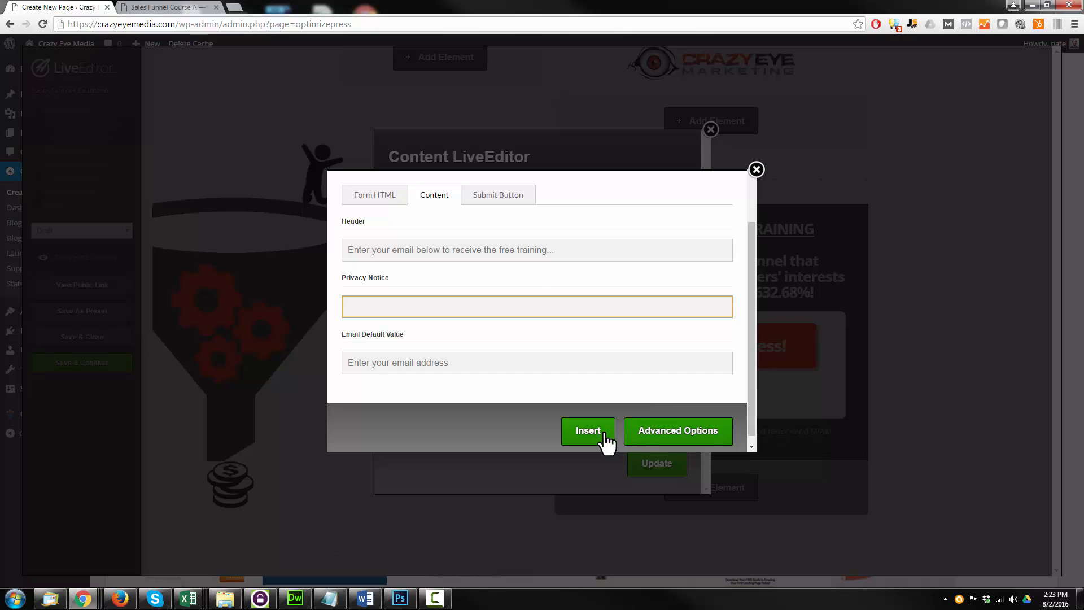
Restyle the submit button as a red-orange "Get Instant Access!" in white 24px Open Sans, 25px height, 60px width and a black drop shadow
{"action": "left_click", "coordinate": [507, 196]}
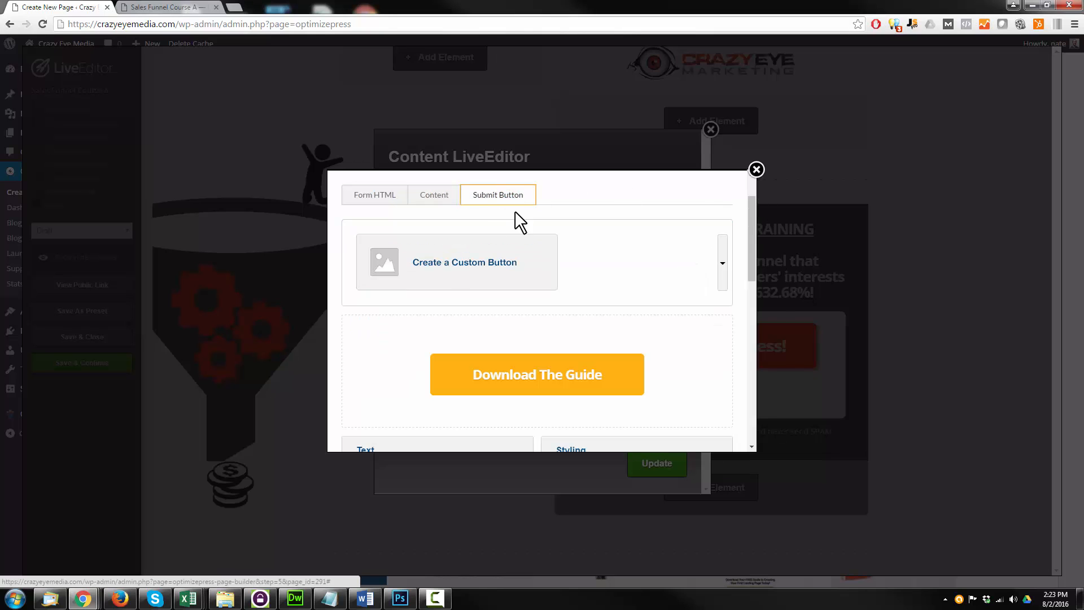
{"action": "scroll", "coordinate": [574, 274], "scroll_direction": "down", "scroll_amount": 1}
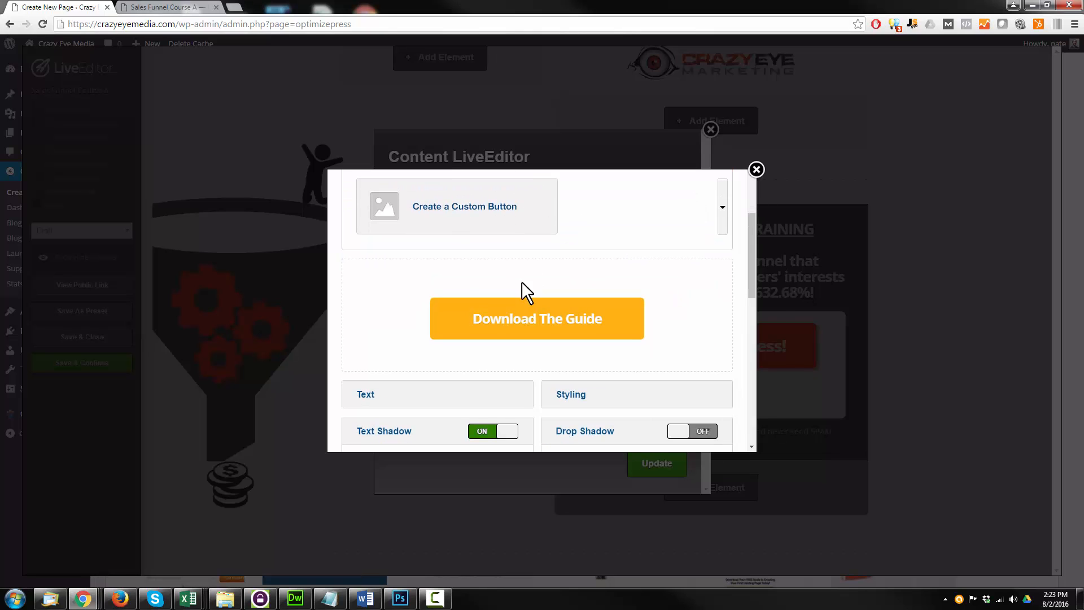
{"action": "scroll", "coordinate": [523, 293], "scroll_direction": "up", "scroll_amount": 2}
{"action": "scroll", "coordinate": [615, 299], "scroll_direction": "down", "scroll_amount": 3}
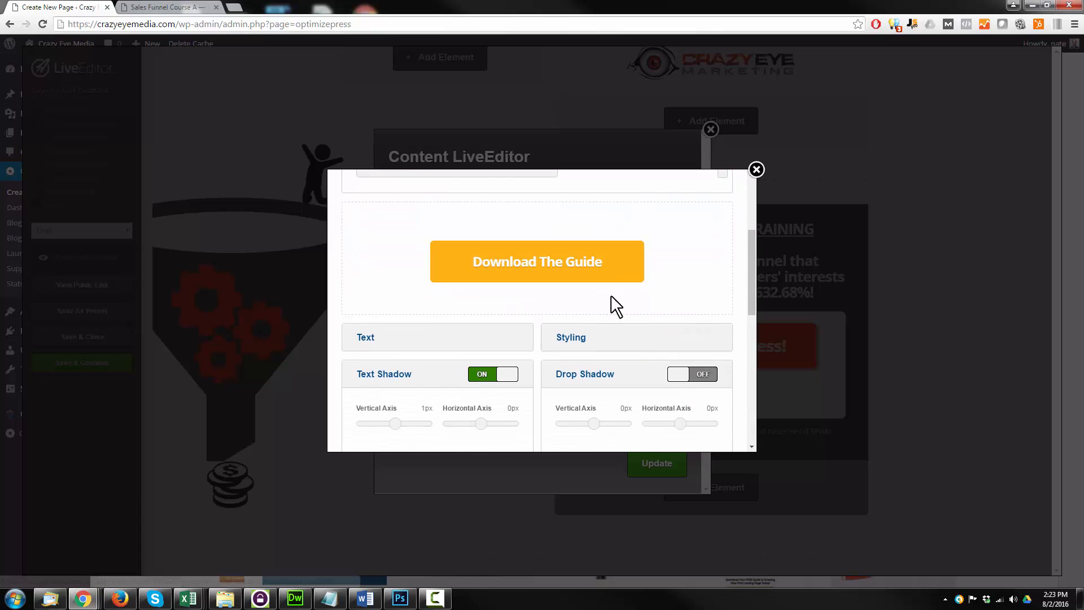
{"action": "scroll", "coordinate": [612, 305], "scroll_direction": "down", "scroll_amount": 2}
{"action": "scroll", "coordinate": [632, 324], "scroll_direction": "up", "scroll_amount": 1}
{"action": "scroll", "coordinate": [568, 293], "scroll_direction": "down", "scroll_amount": 1}
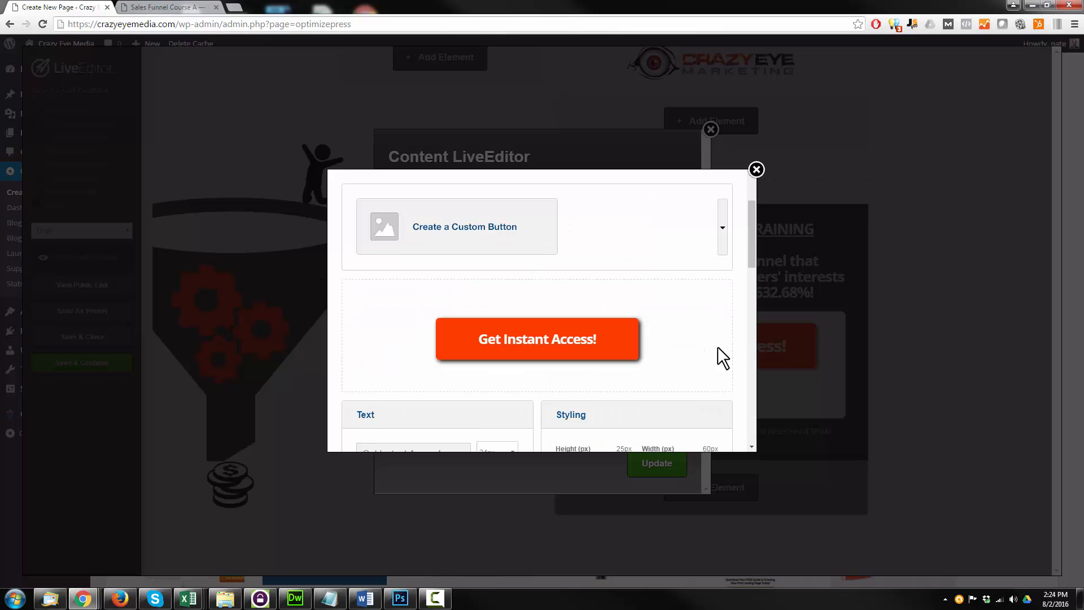
{"action": "scroll", "coordinate": [680, 347], "scroll_direction": "down", "scroll_amount": 4}
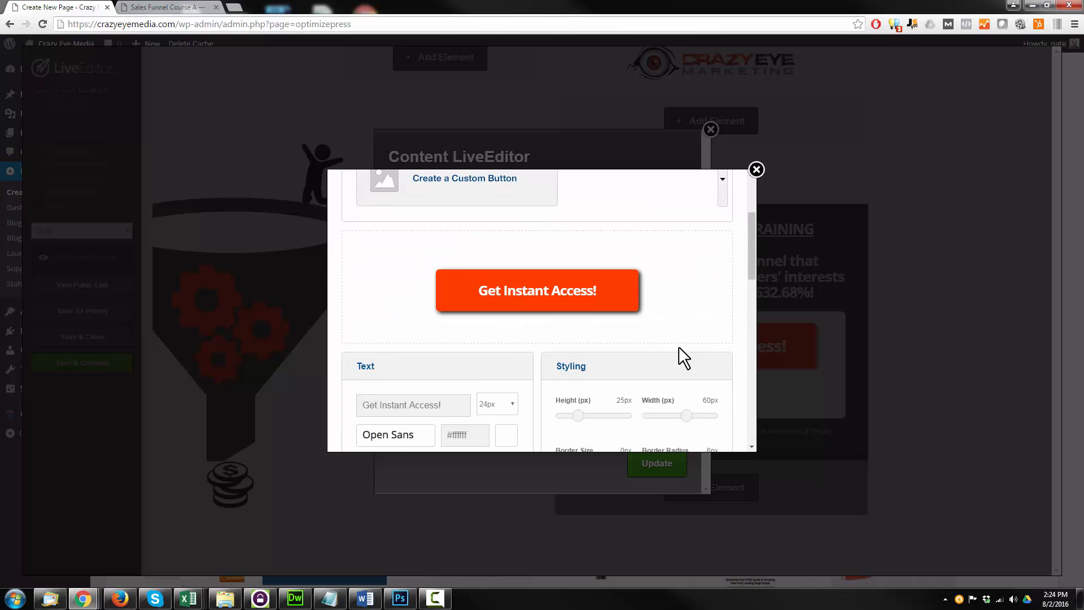
{"action": "scroll", "coordinate": [581, 261], "scroll_direction": "down", "scroll_amount": 10}
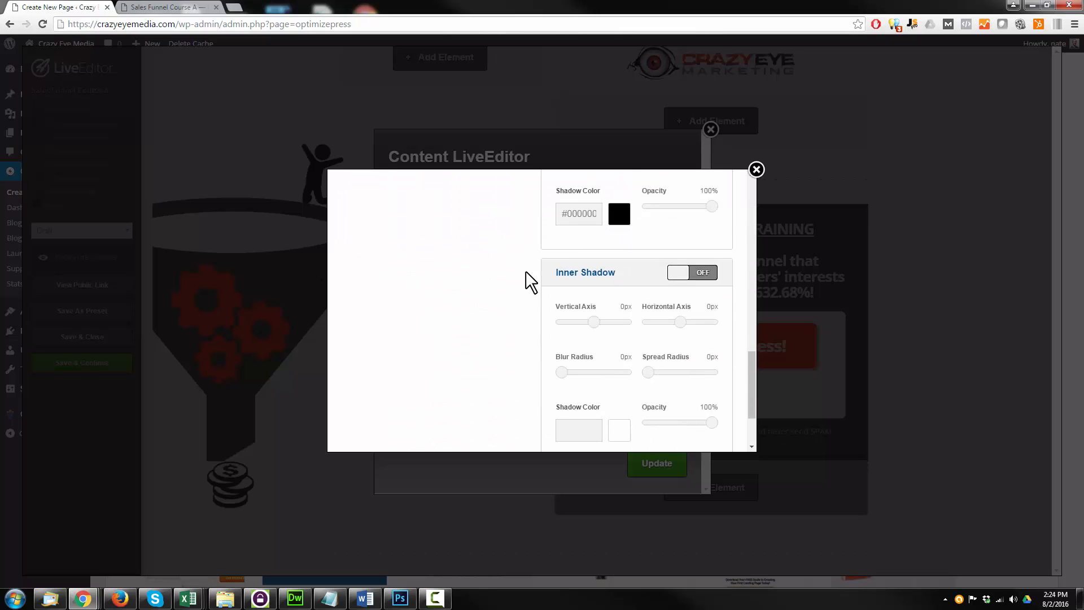
Review the opt-in box's advanced options, keep OptimizeMember Integration on Don't integrate, and insert the opt-in box
{"action": "left_click", "coordinate": [685, 427]}
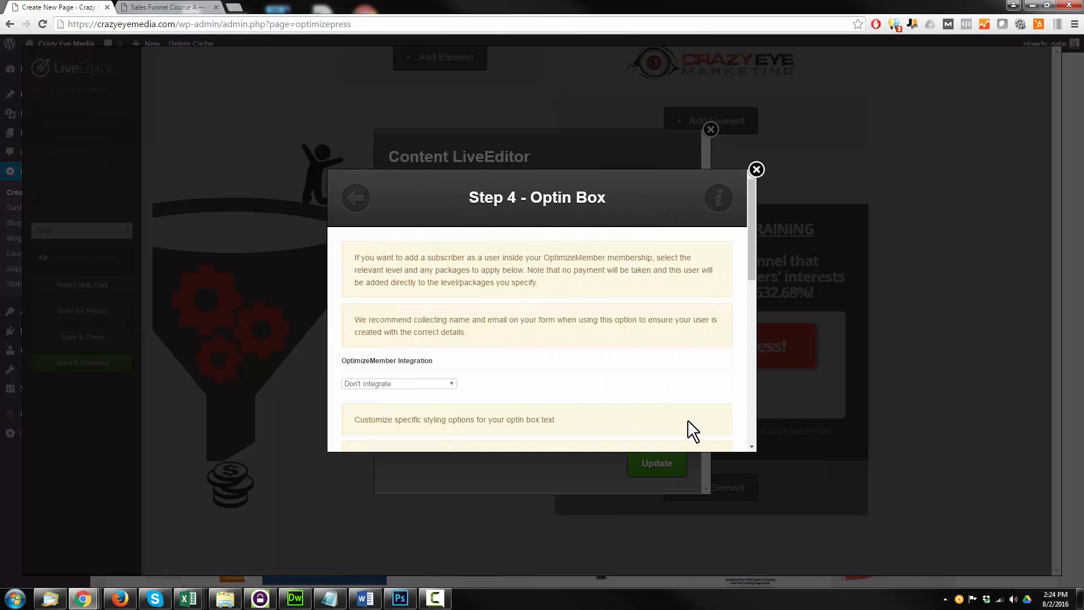
{"action": "scroll", "coordinate": [494, 298], "scroll_direction": "down", "scroll_amount": 2}
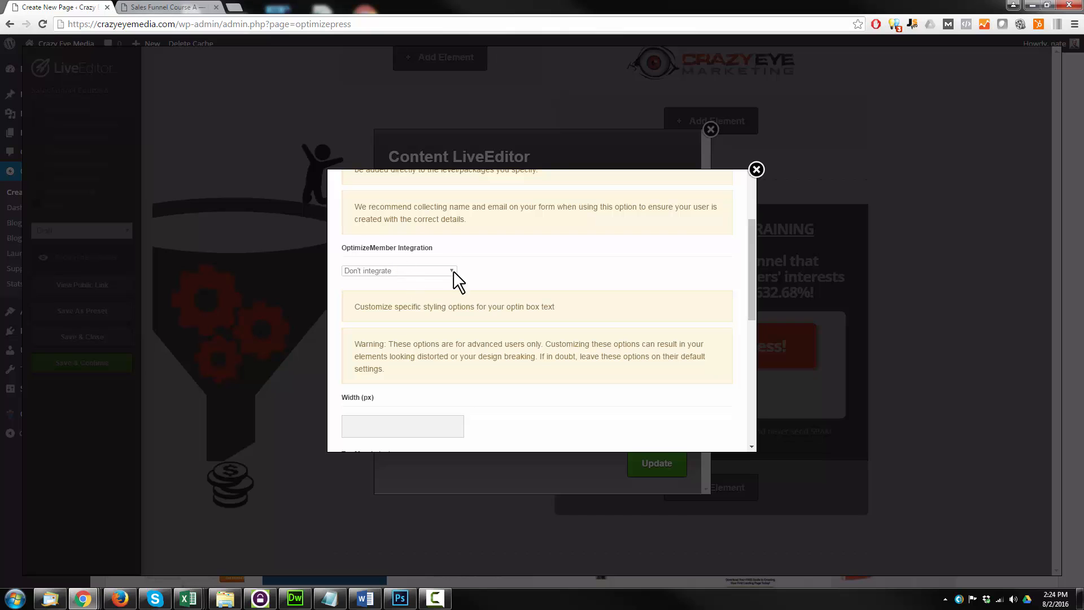
{"action": "left_click", "coordinate": [413, 271]}
{"action": "left_click", "coordinate": [599, 262]}
{"action": "scroll", "coordinate": [490, 254], "scroll_direction": "down", "scroll_amount": 7}
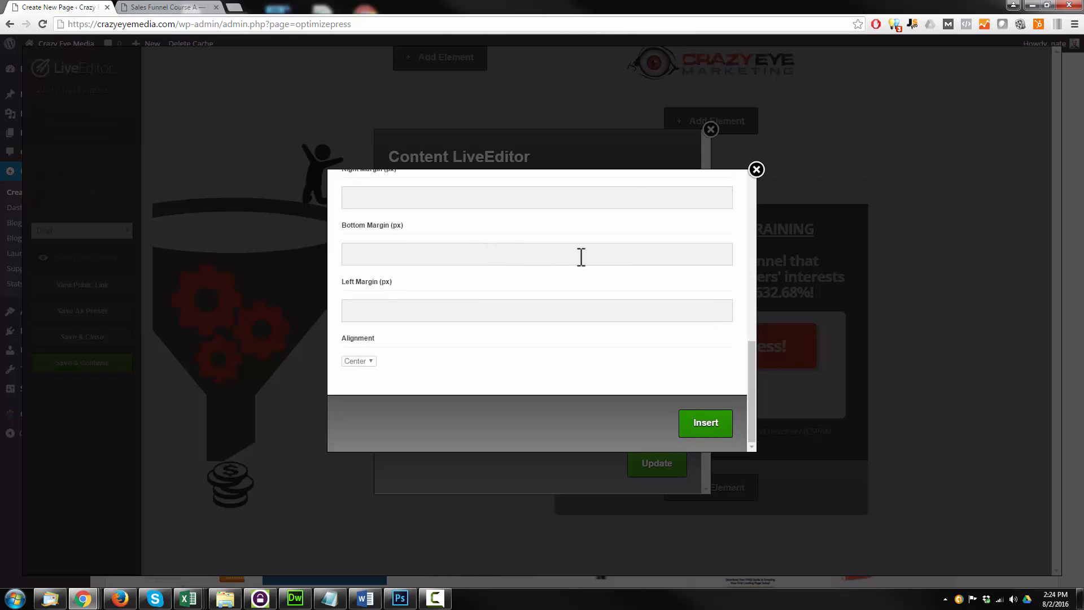
{"action": "left_click", "coordinate": [710, 425]}
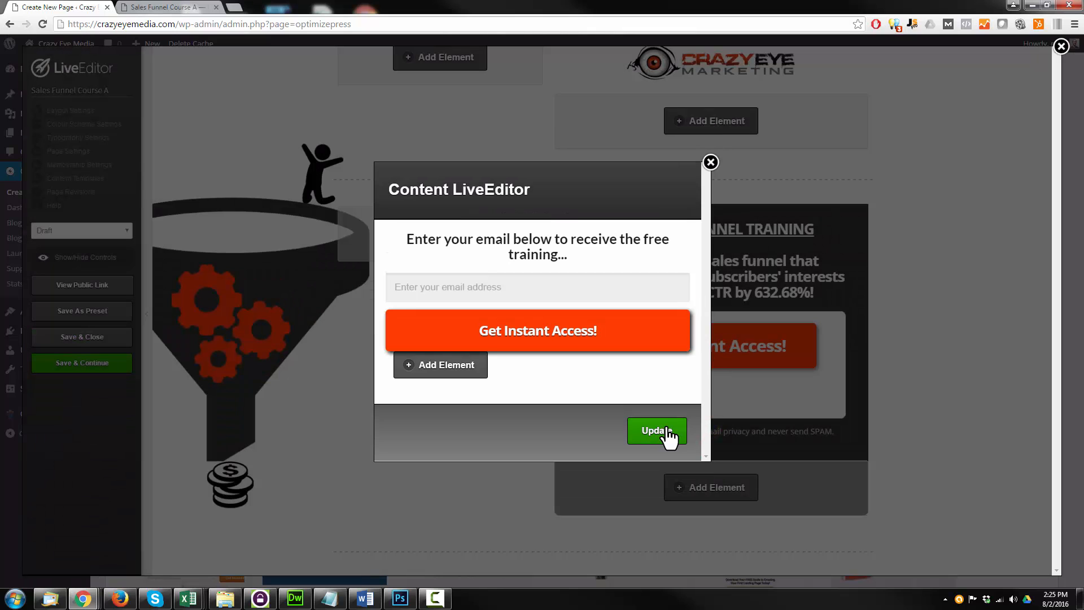
Update the popup content, clear the privacy policy text below the button box, and insert the emptied headline element
{"action": "left_click", "coordinate": [666, 432]}
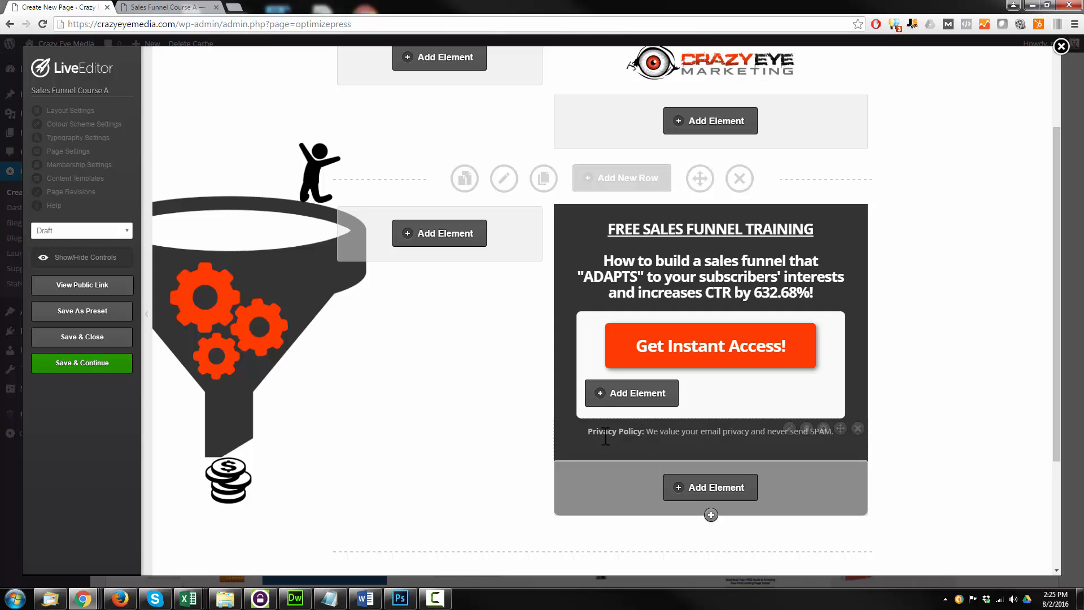
{"action": "left_click", "coordinate": [789, 427]}
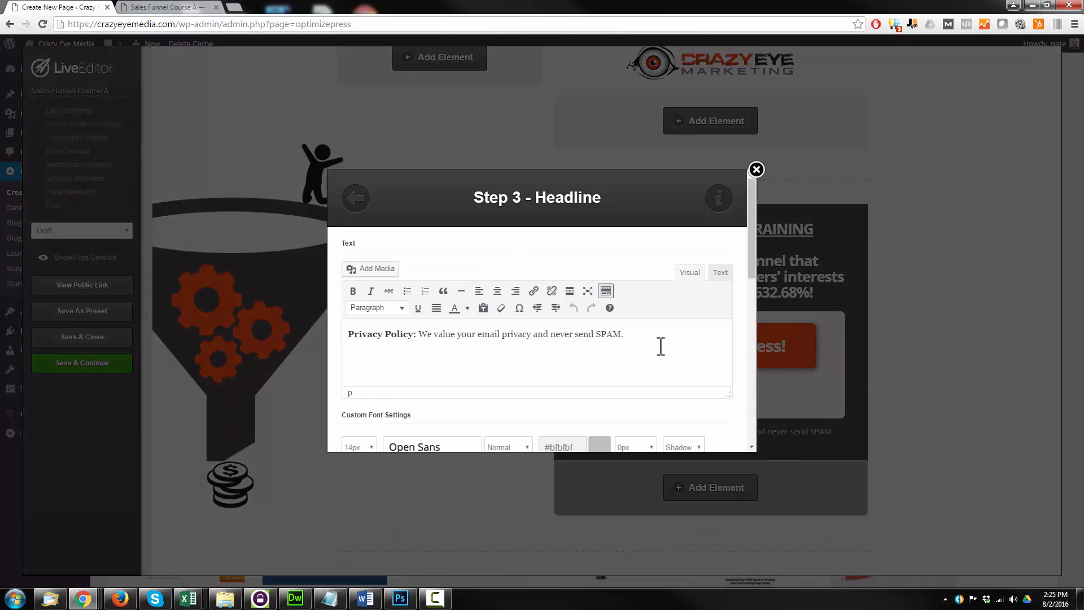
{"action": "left_click_drag", "start_coordinate": [644, 345], "coordinate": [288, 349]}
{"action": "key", "text": "BackSpace"}
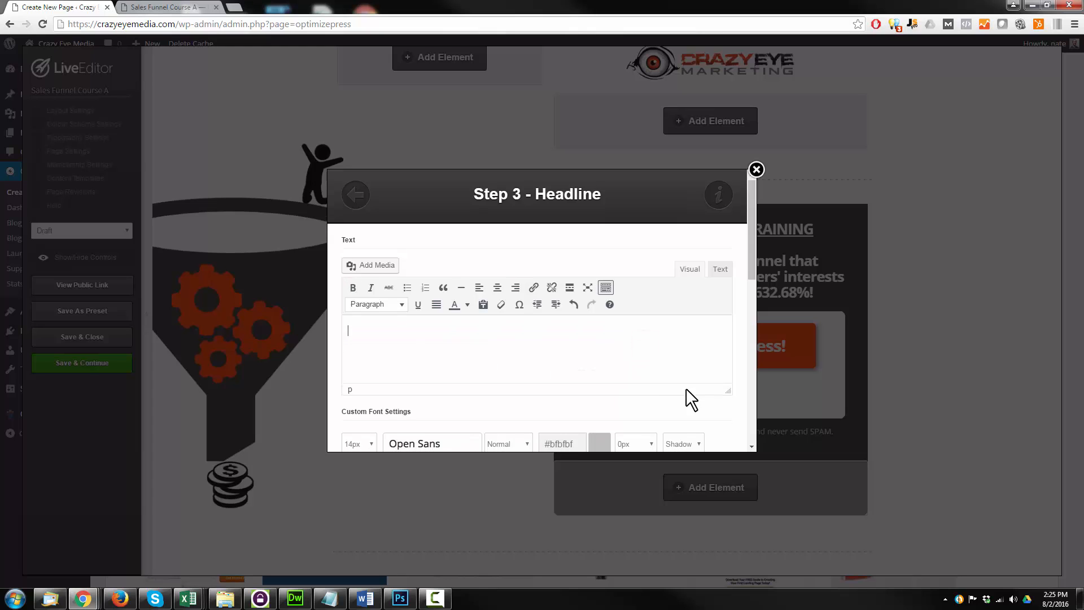
{"action": "scroll", "coordinate": [686, 388], "scroll_direction": "down", "scroll_amount": 3}
{"action": "scroll", "coordinate": [628, 390], "scroll_direction": "down", "scroll_amount": 5}
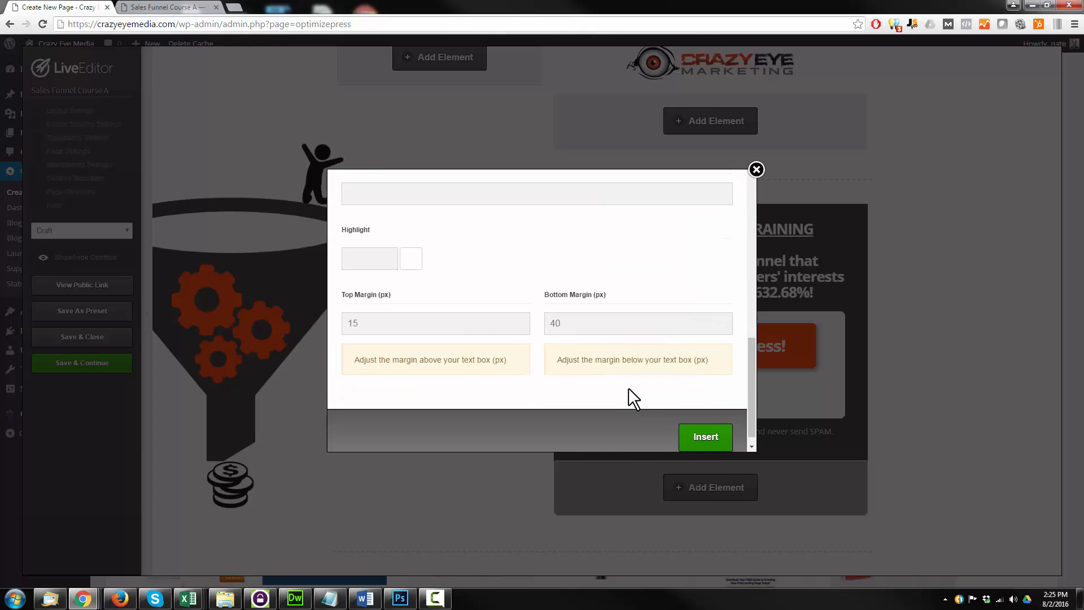
{"action": "left_click", "coordinate": [702, 430]}
{"action": "mouse_move", "coordinate": [788, 433]}
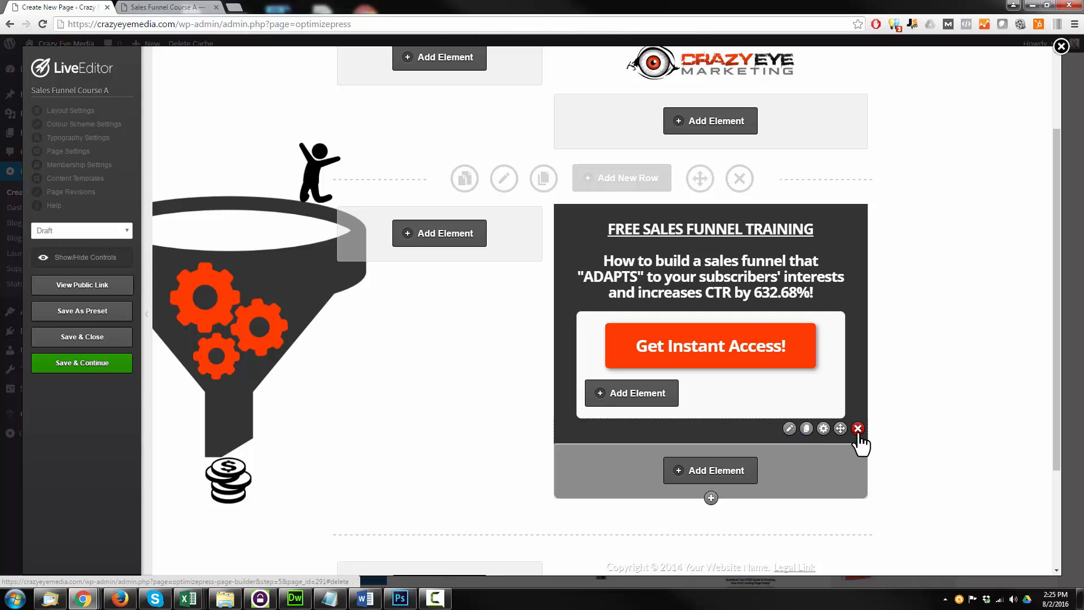
Delete the copyright text element and remove the empty footer row from the page
{"action": "scroll", "coordinate": [939, 424], "scroll_direction": "down", "scroll_amount": 3}
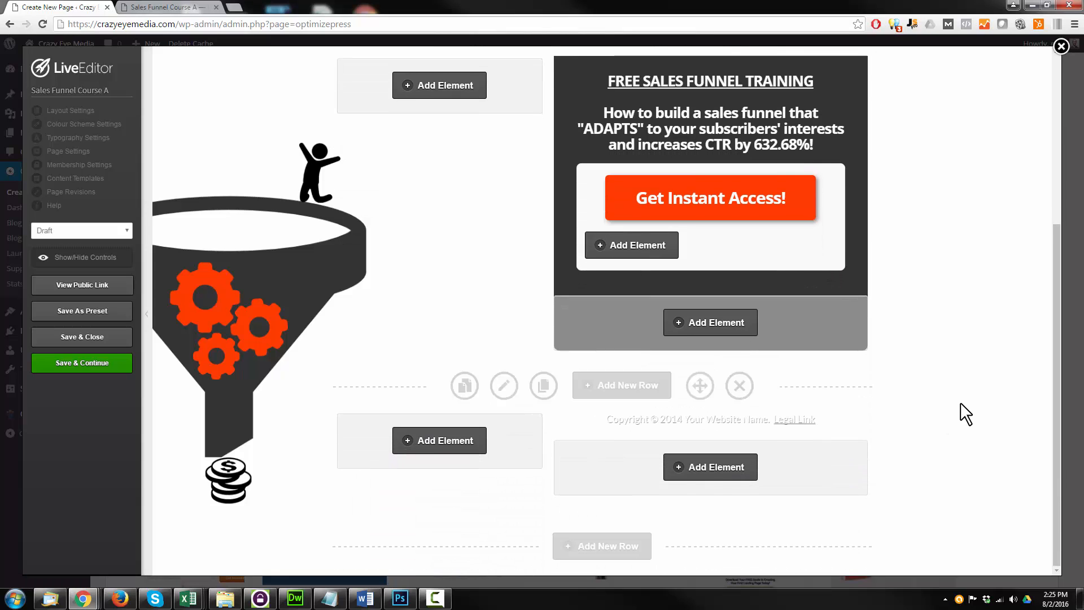
{"action": "mouse_move", "coordinate": [635, 419]}
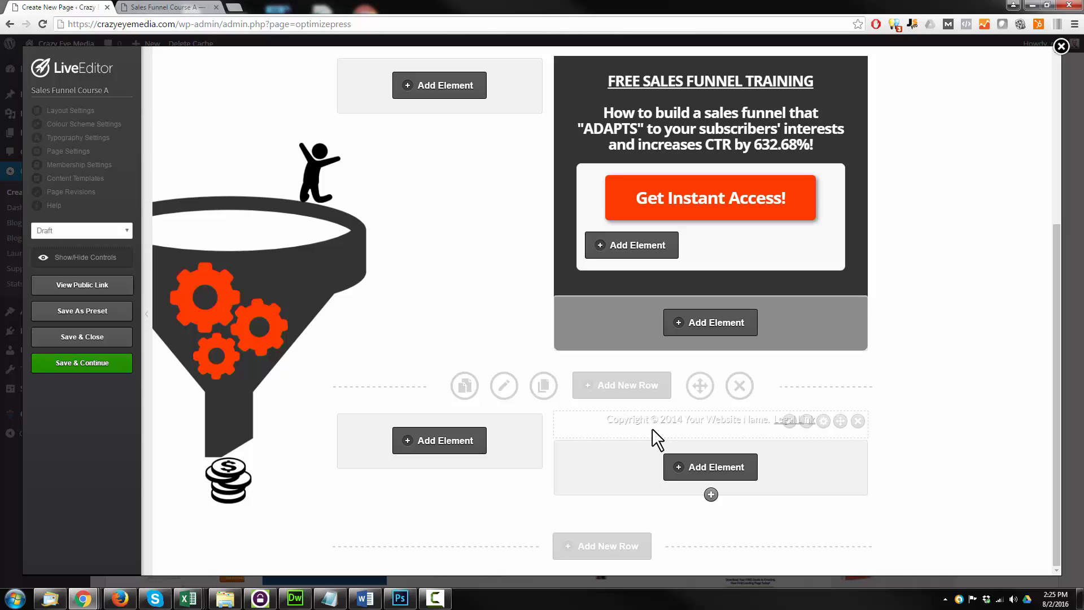
{"action": "left_click", "coordinate": [857, 421]}
{"action": "left_click", "coordinate": [585, 105]}
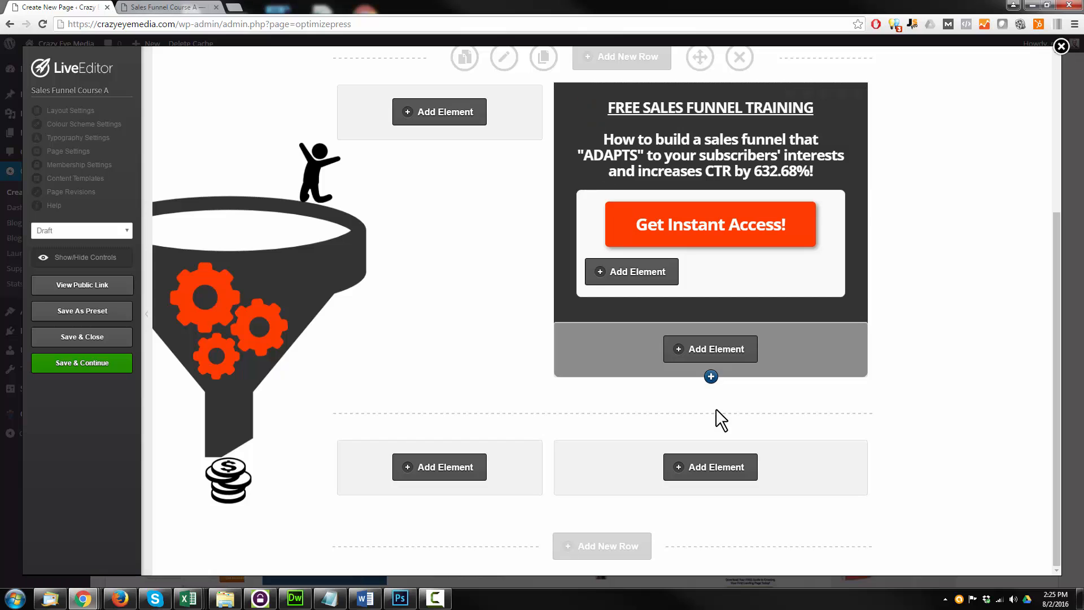
{"action": "left_click", "coordinate": [739, 412]}
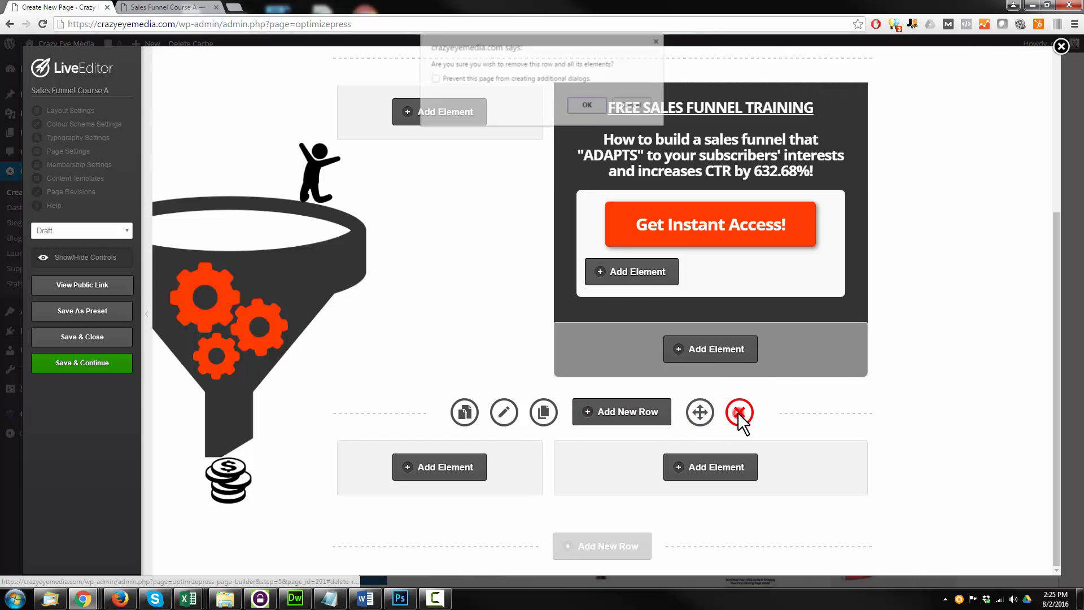
{"action": "left_click", "coordinate": [588, 105]}
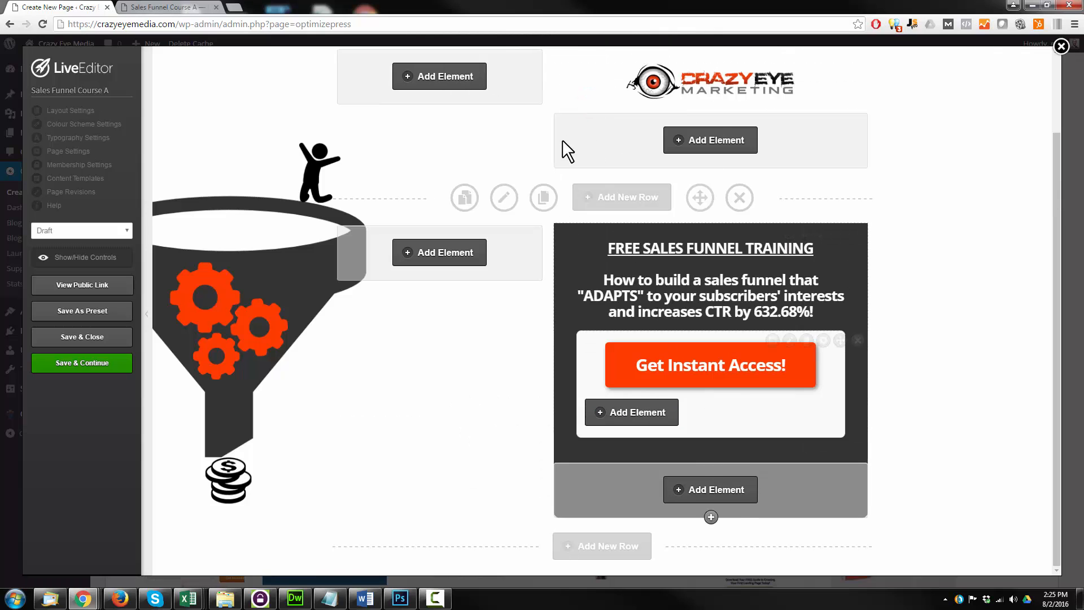
Save the landing page without leaving the editor and open its public preview
{"action": "left_click", "coordinate": [84, 363]}
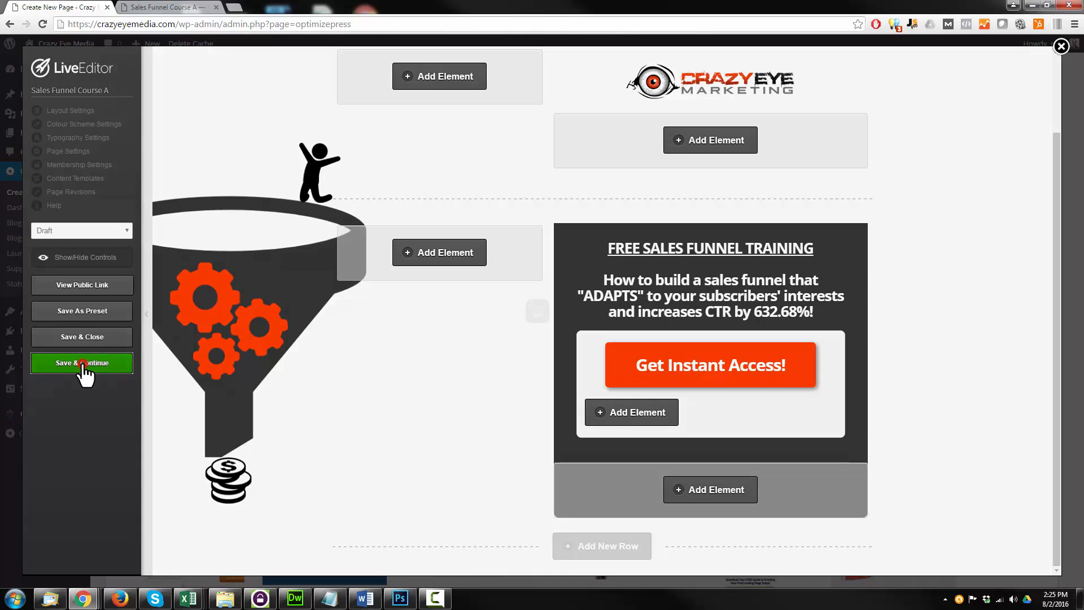
{"action": "left_click", "coordinate": [643, 105]}
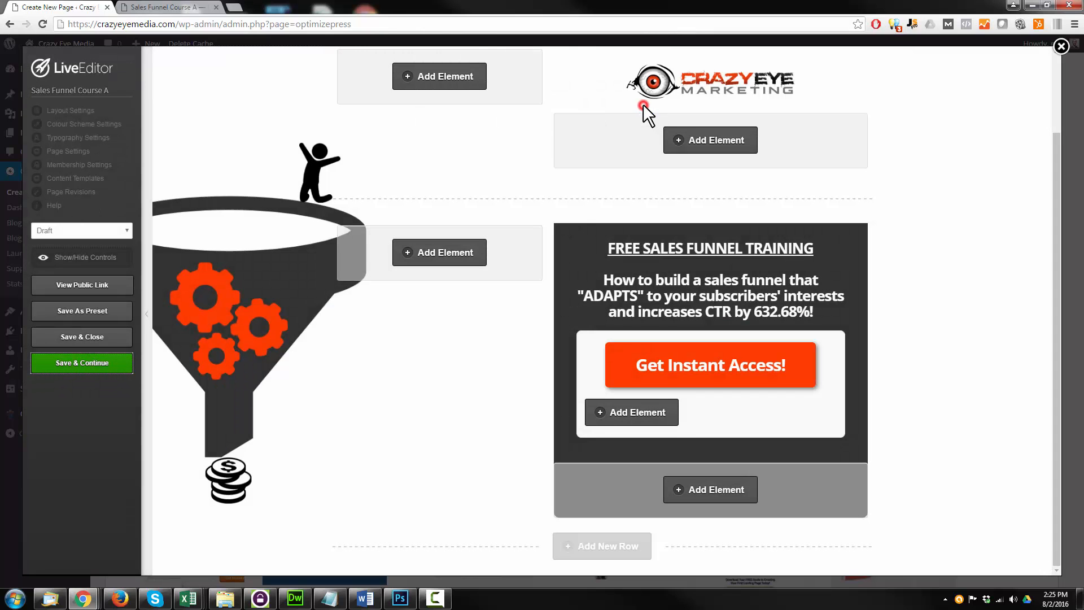
{"action": "left_click", "coordinate": [83, 285]}
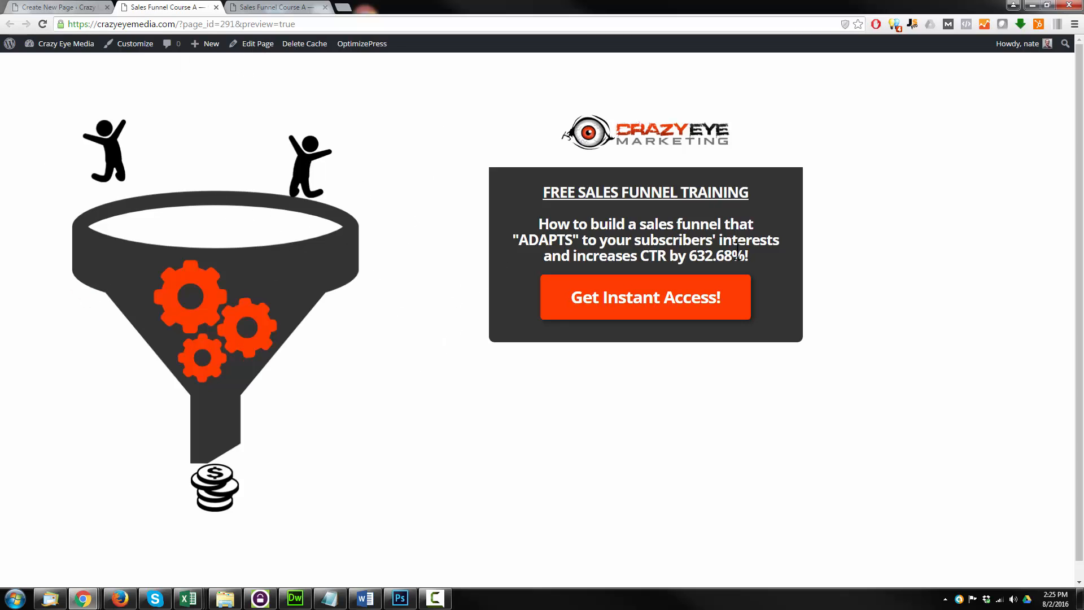
Check the opt-in popup in the preview at full window size and at a narrow mobile-like width
{"action": "left_click", "coordinate": [644, 310]}
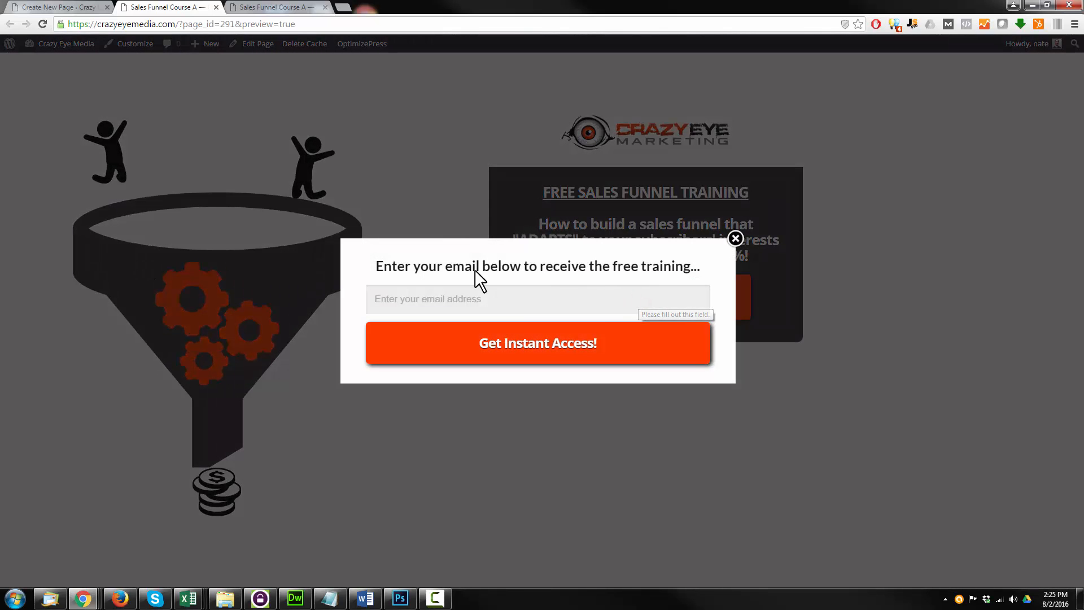
{"action": "left_click", "coordinate": [1047, 5]}
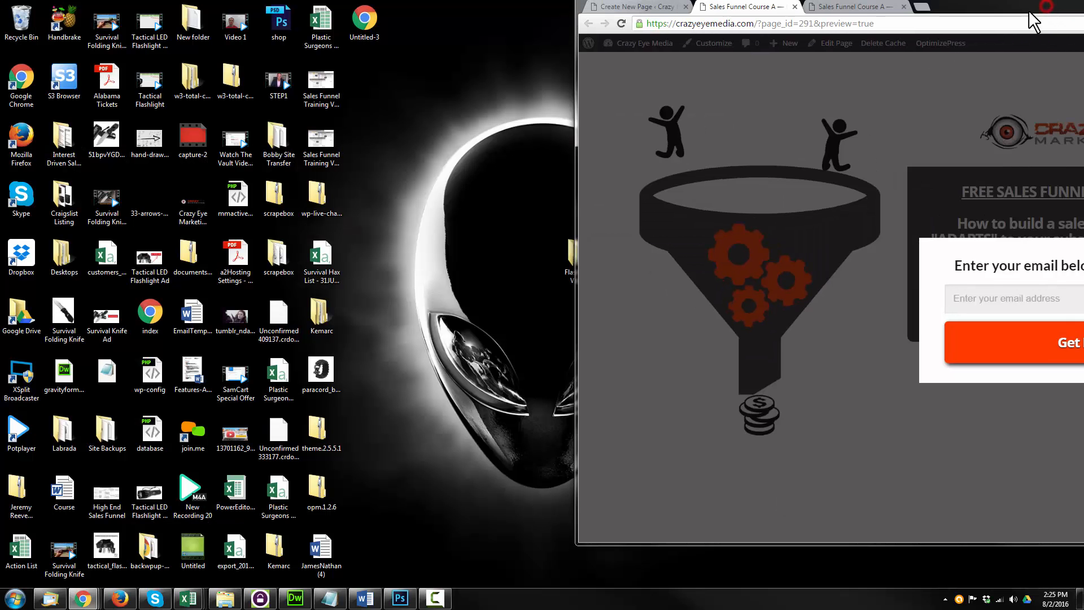
{"action": "left_click_drag", "start_coordinate": [959, 17], "coordinate": [601, 19]}
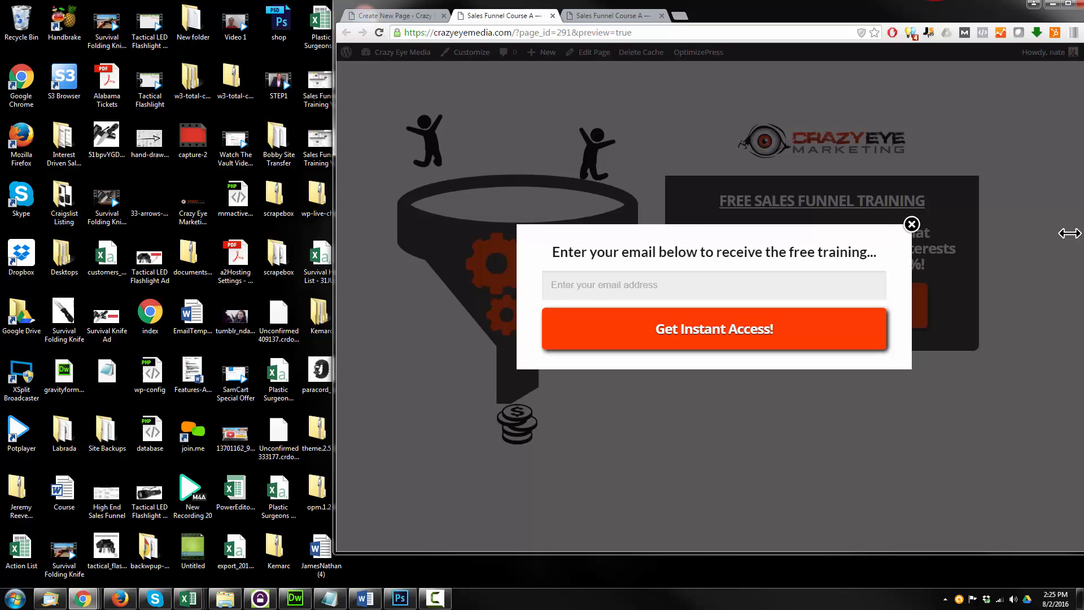
{"action": "left_click_drag", "start_coordinate": [1068, 232], "coordinate": [566, 225]}
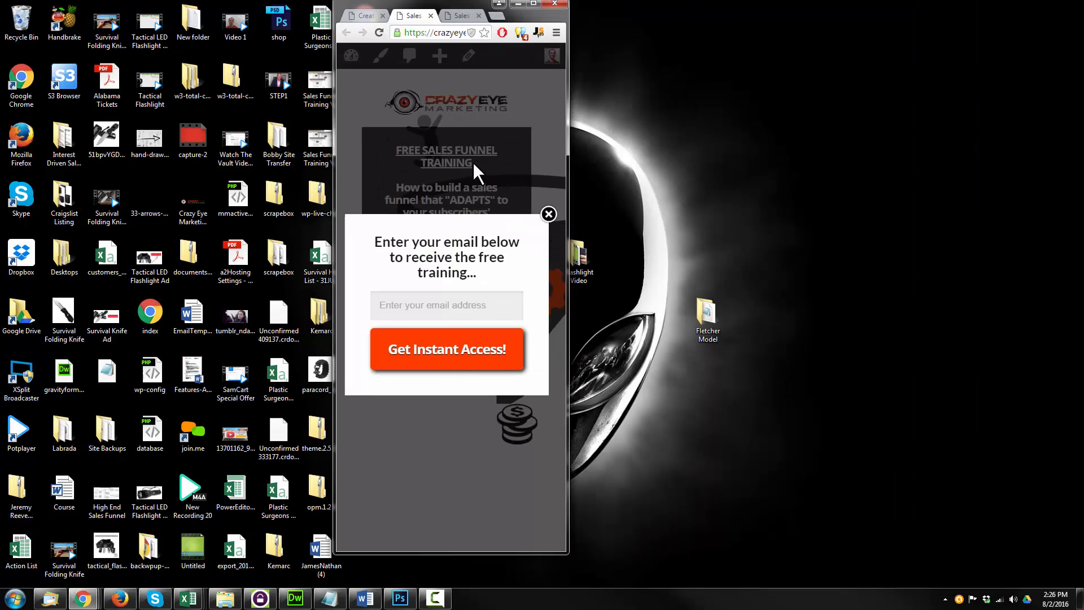
{"action": "left_click", "coordinate": [533, 4]}
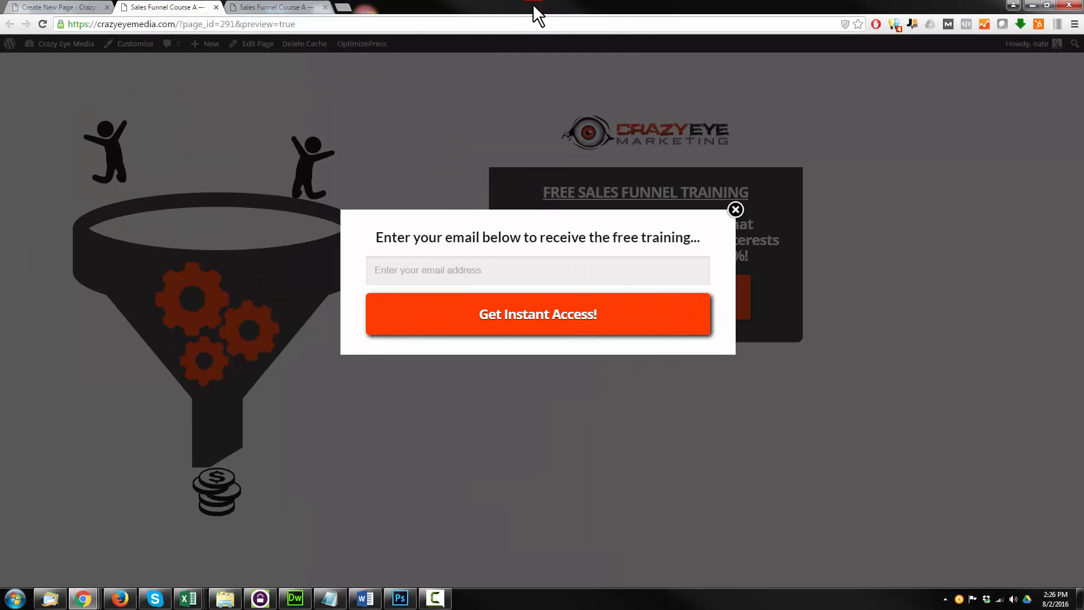
{"action": "left_click", "coordinate": [735, 210]}
Set the landing page's status to Publish, then save it and close the editor
{"action": "left_click", "coordinate": [99, 8]}
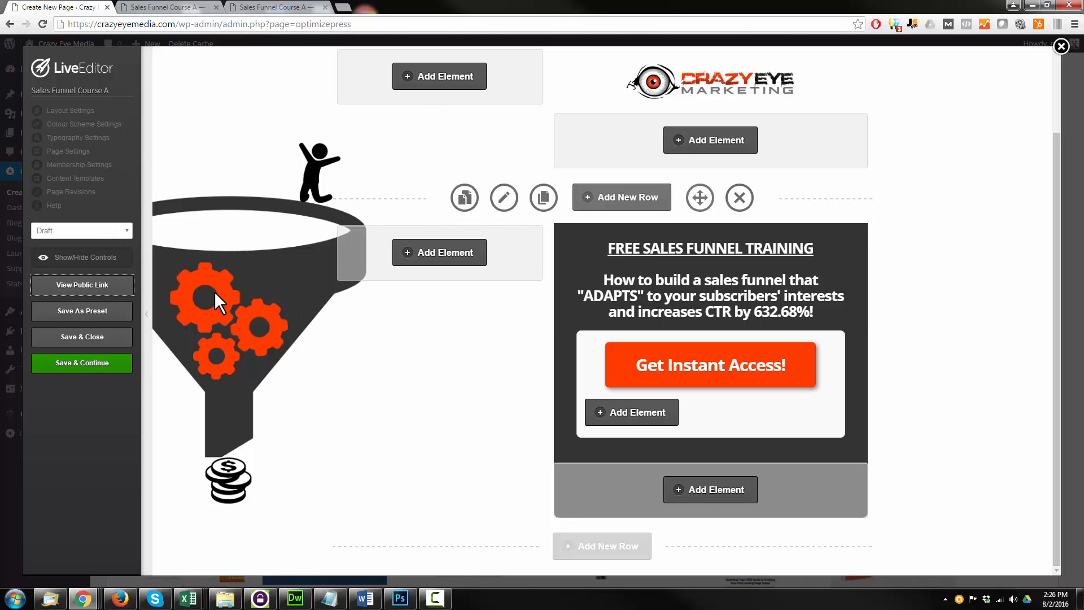
{"action": "left_click", "coordinate": [83, 233]}
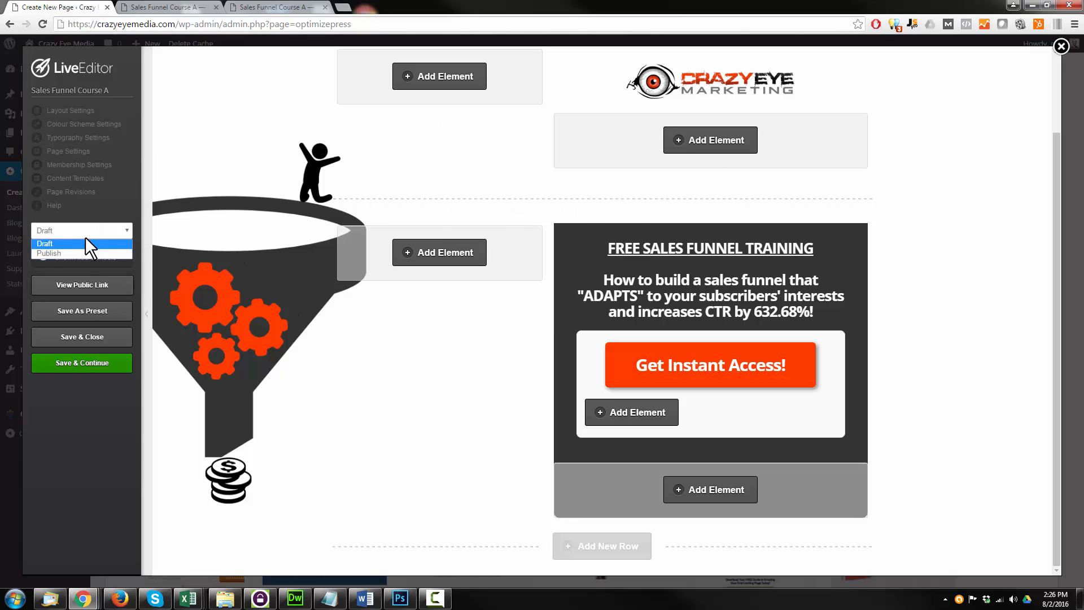
{"action": "left_click", "coordinate": [76, 251]}
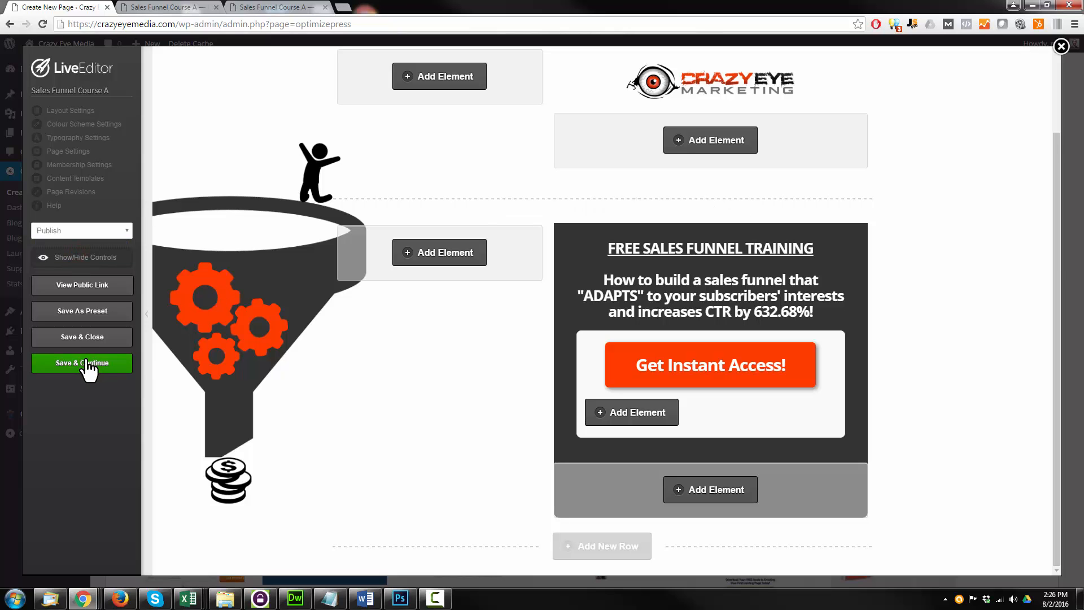
{"action": "left_click", "coordinate": [86, 337]}
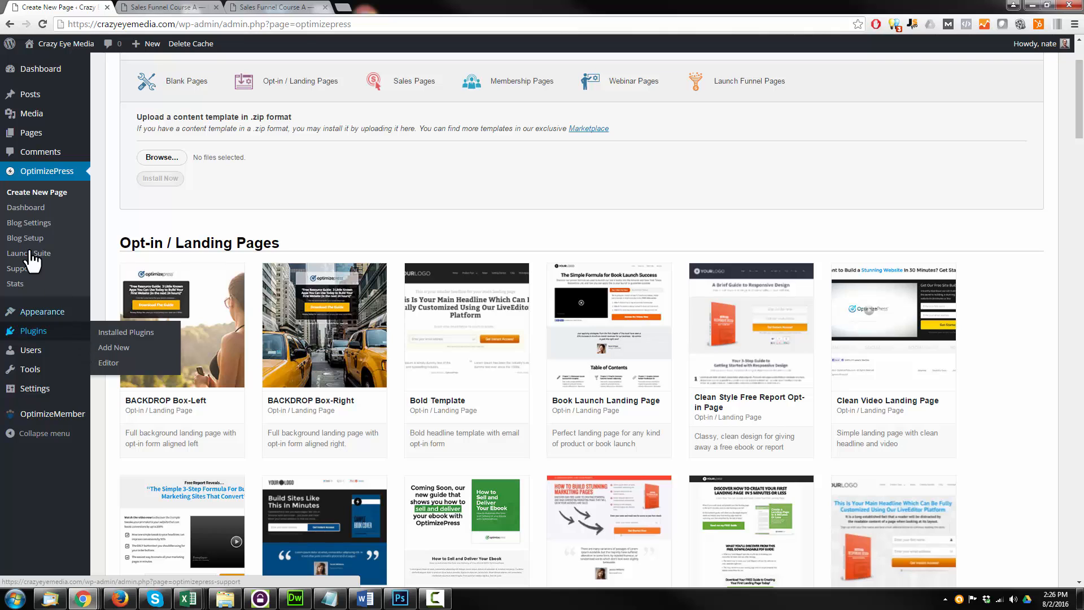
Open the published Sales Funnel Course A page from the site's page list and select its URL
{"action": "left_click", "coordinate": [29, 132]}
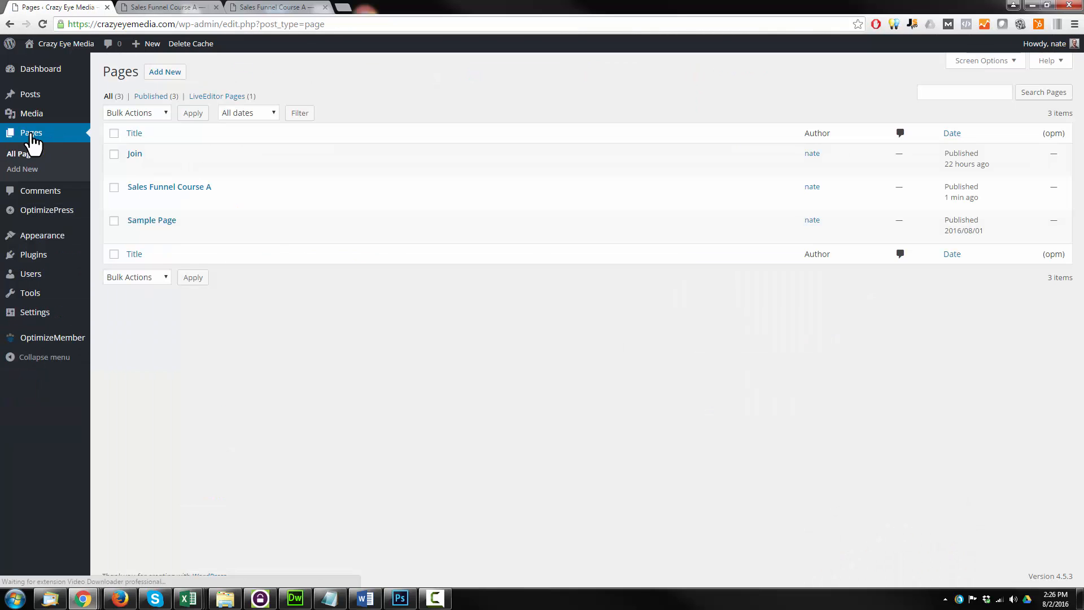
{"action": "left_click", "coordinate": [226, 201]}
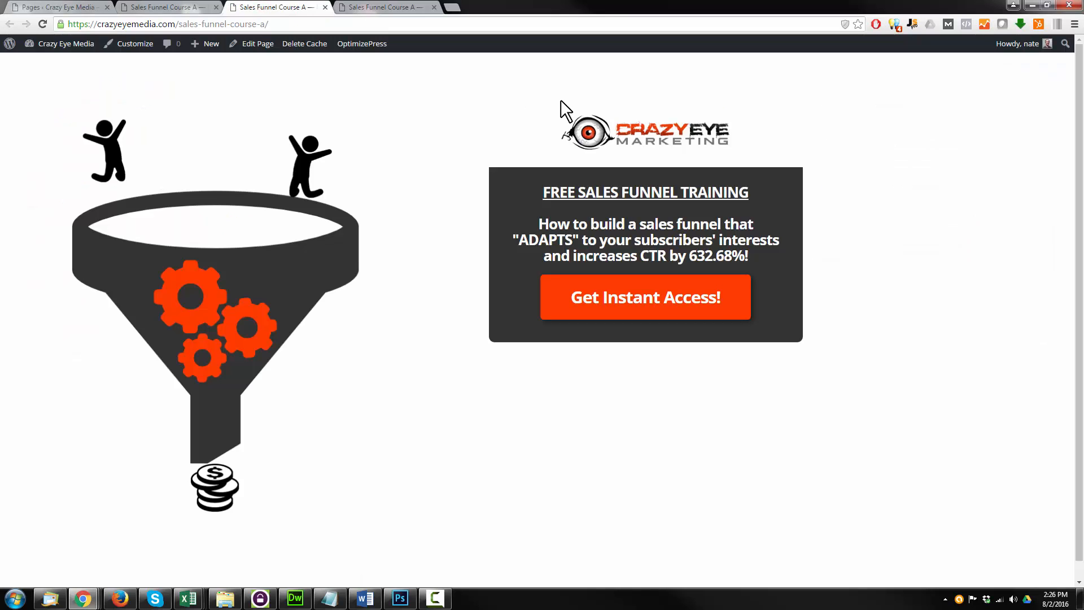
{"action": "left_click", "coordinate": [285, 24]}
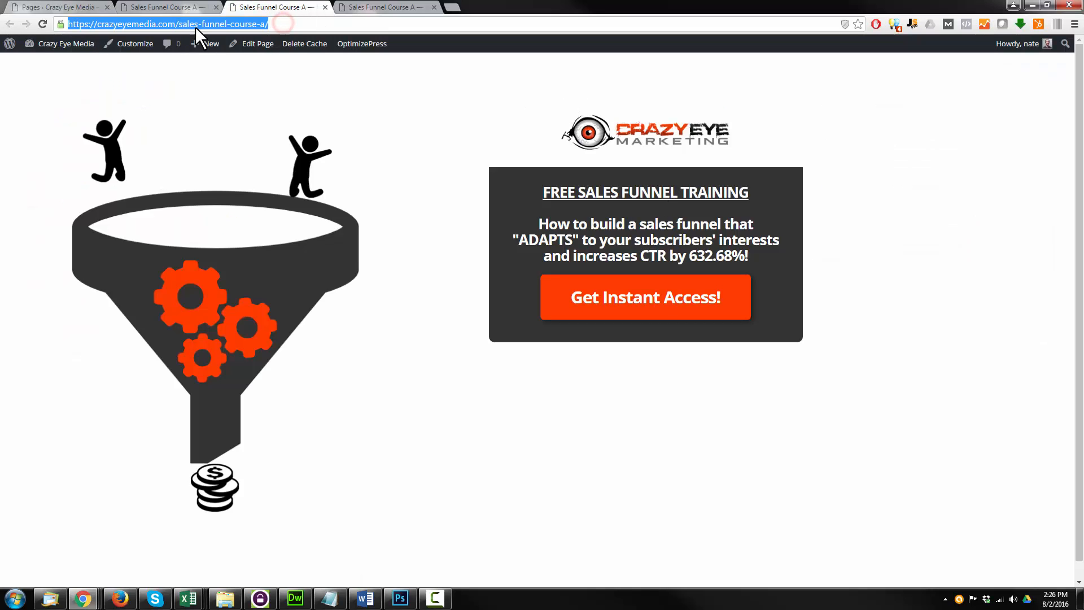